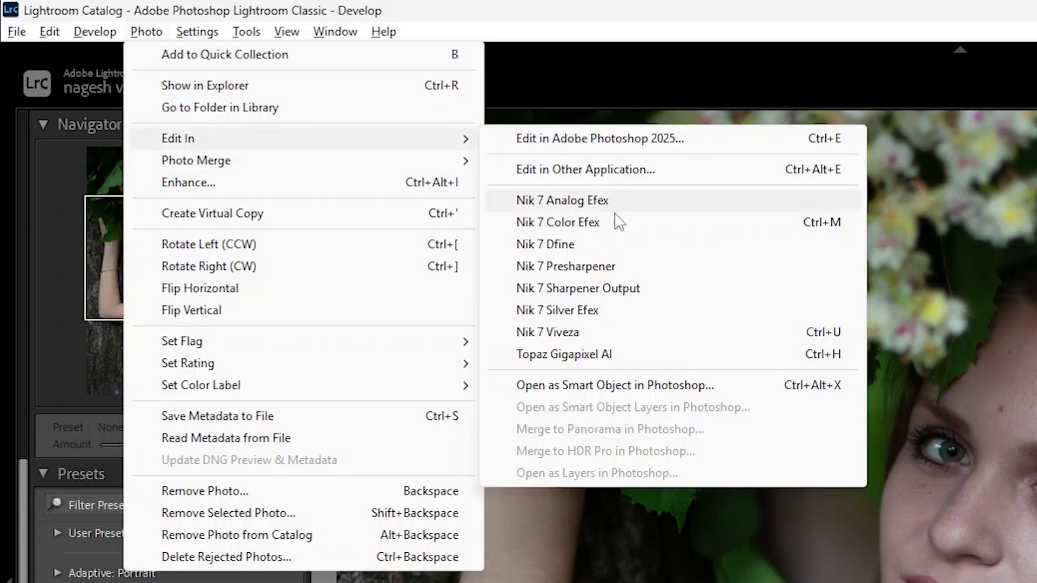
Send a copy of the portrait with Lightroom adjustments to Nik 7 Color Efex as a 16-bit sRGB TIFF.
{"action": "left_click", "coordinate": [613, 221]}
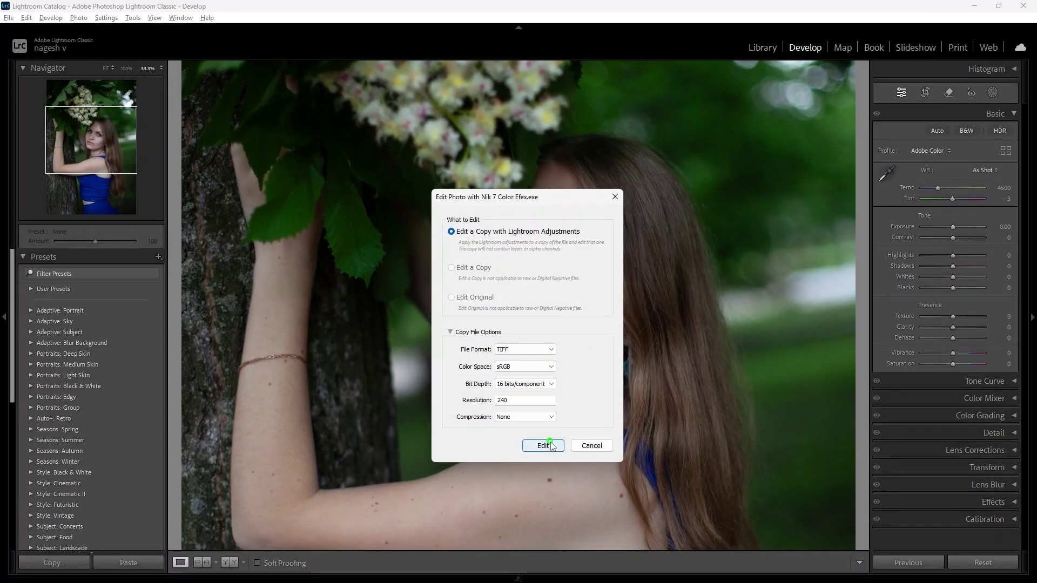
{"action": "left_click", "coordinate": [560, 492]}
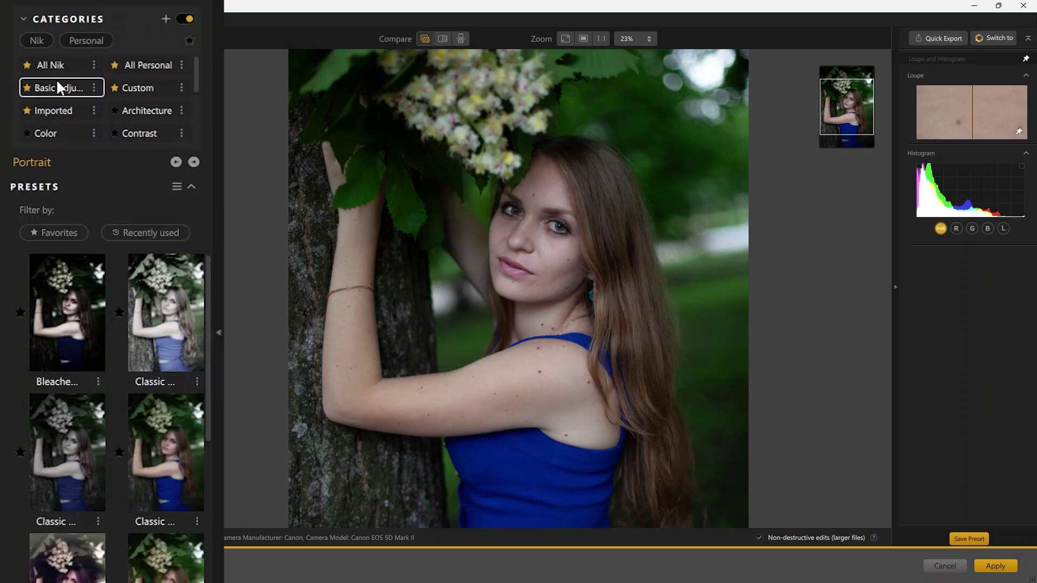
Browse the All Nik presets and try several presets from the Color category on the portrait, including Fall.
{"action": "left_click", "coordinate": [53, 64]}
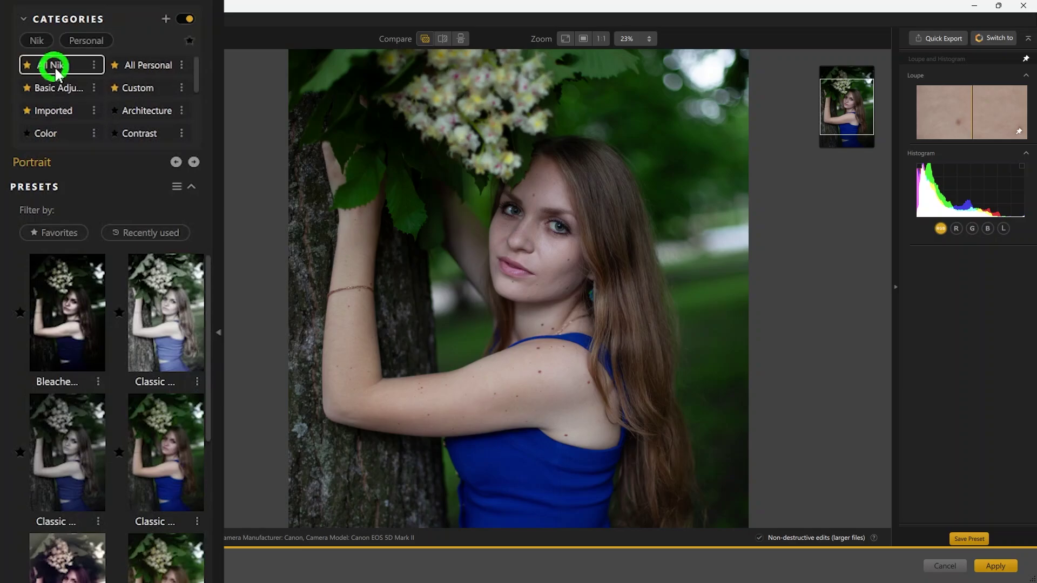
{"action": "left_click", "coordinate": [187, 185]}
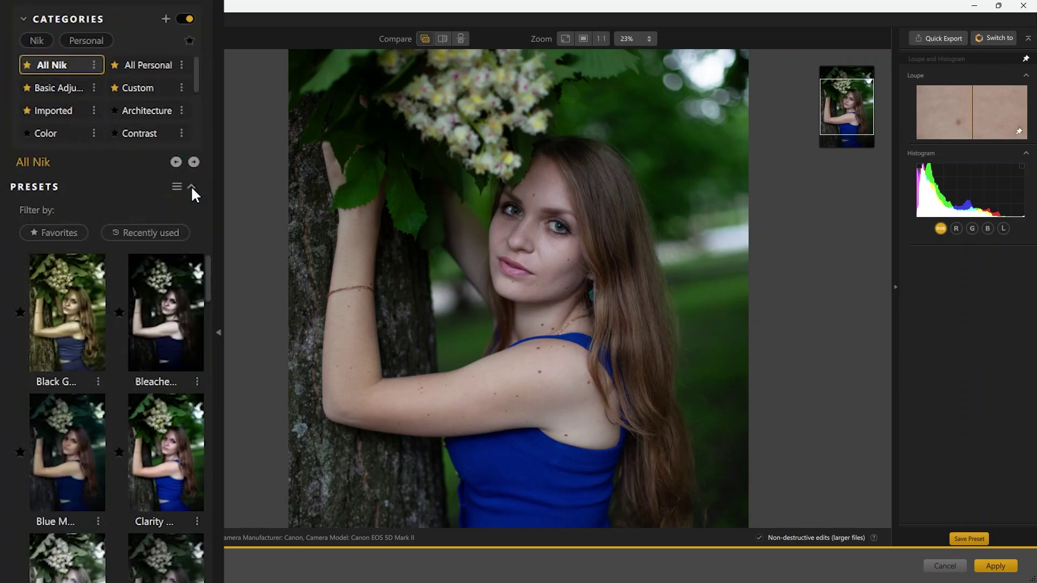
{"action": "left_click", "coordinate": [192, 187]}
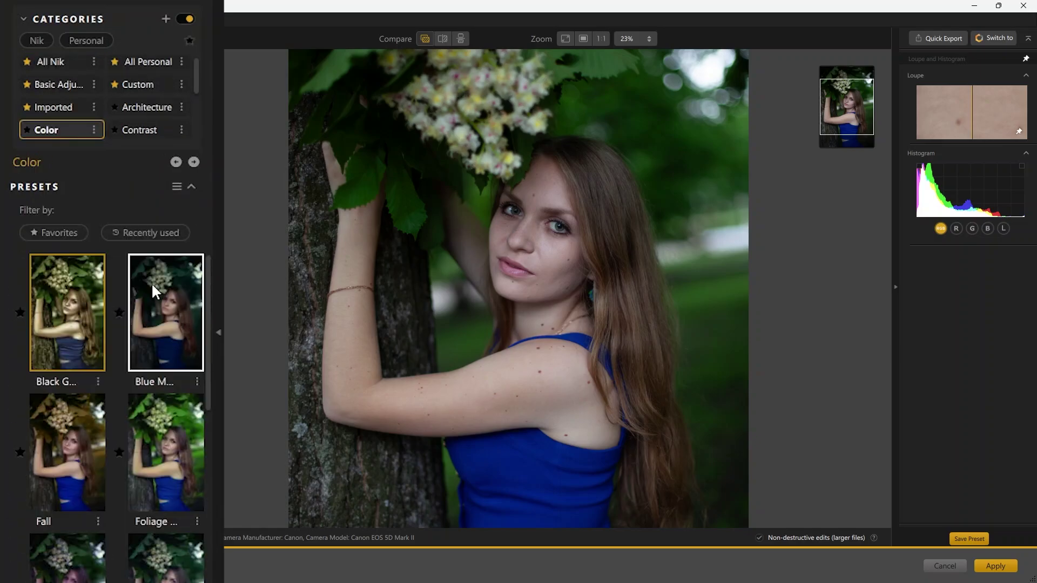
{"action": "left_click", "coordinate": [72, 302]}
{"action": "left_click", "coordinate": [156, 307]}
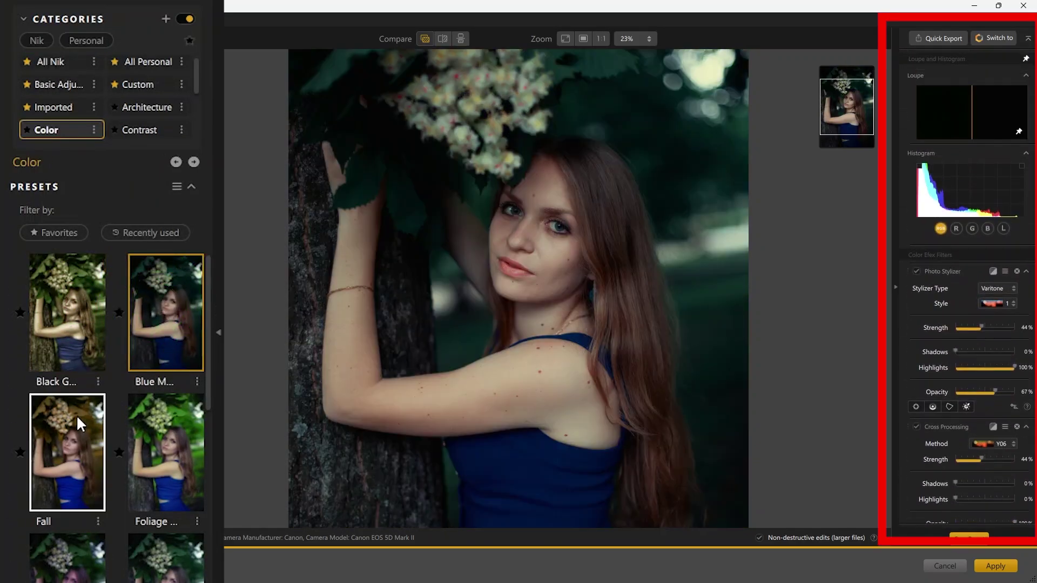
{"action": "left_click", "coordinate": [76, 415]}
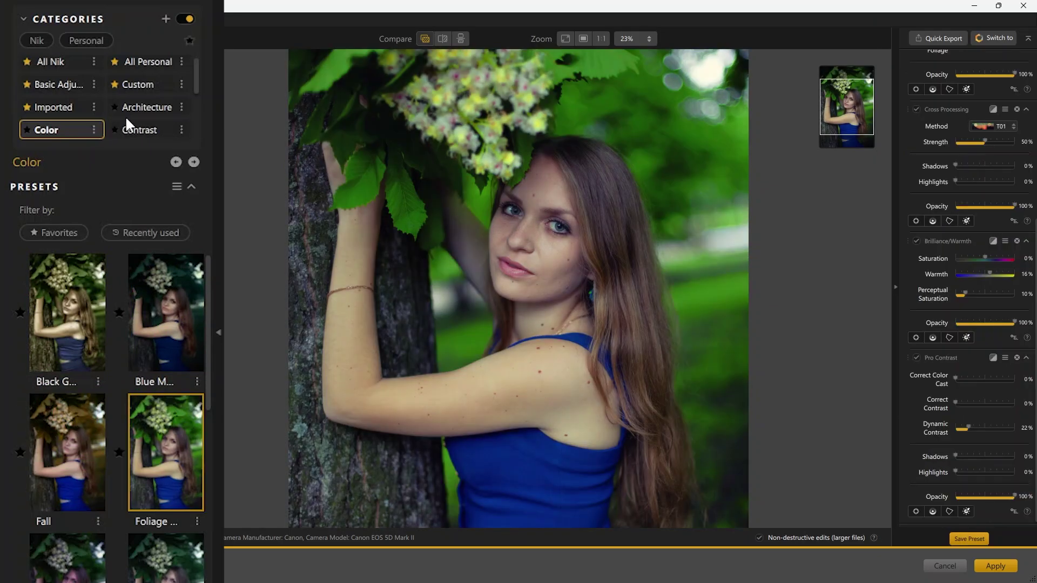
Try several presets from the Portrait category on the photo.
{"action": "scroll", "coordinate": [137, 115], "scroll_direction": "down", "scroll_amount": 1}
{"action": "left_click", "coordinate": [140, 85]}
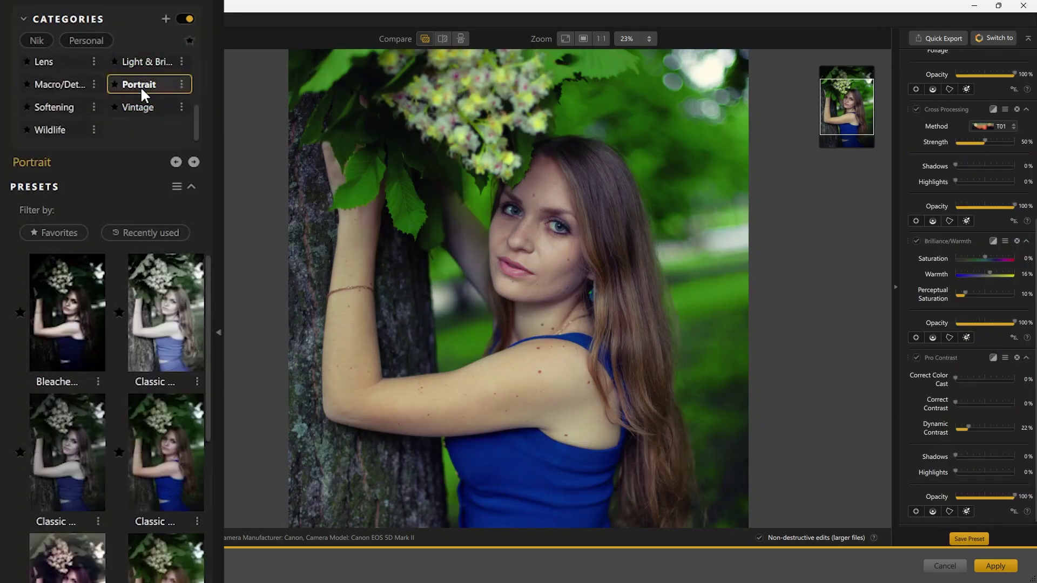
{"action": "left_click", "coordinate": [78, 302]}
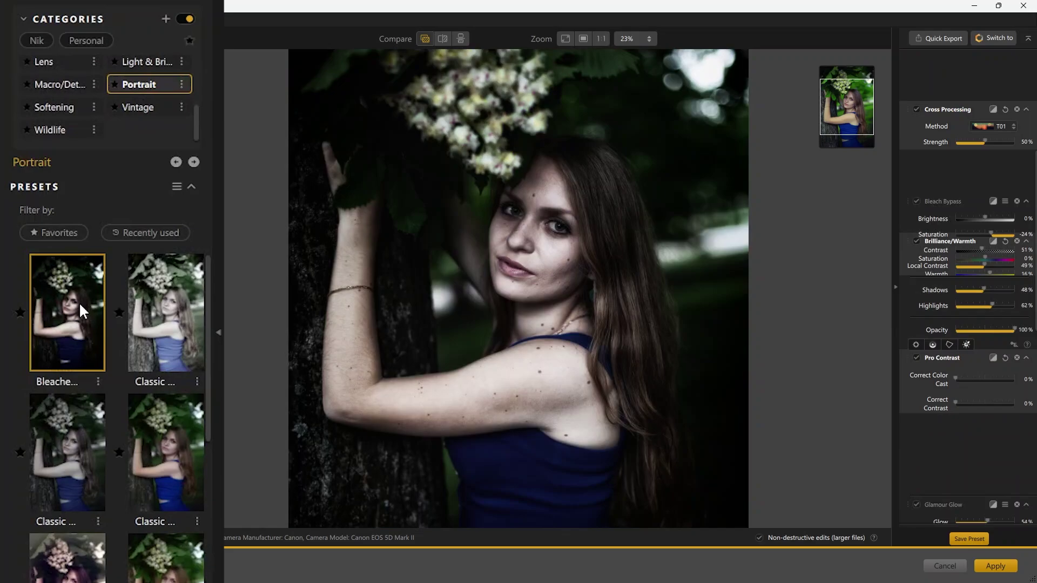
{"action": "left_click", "coordinate": [162, 335]}
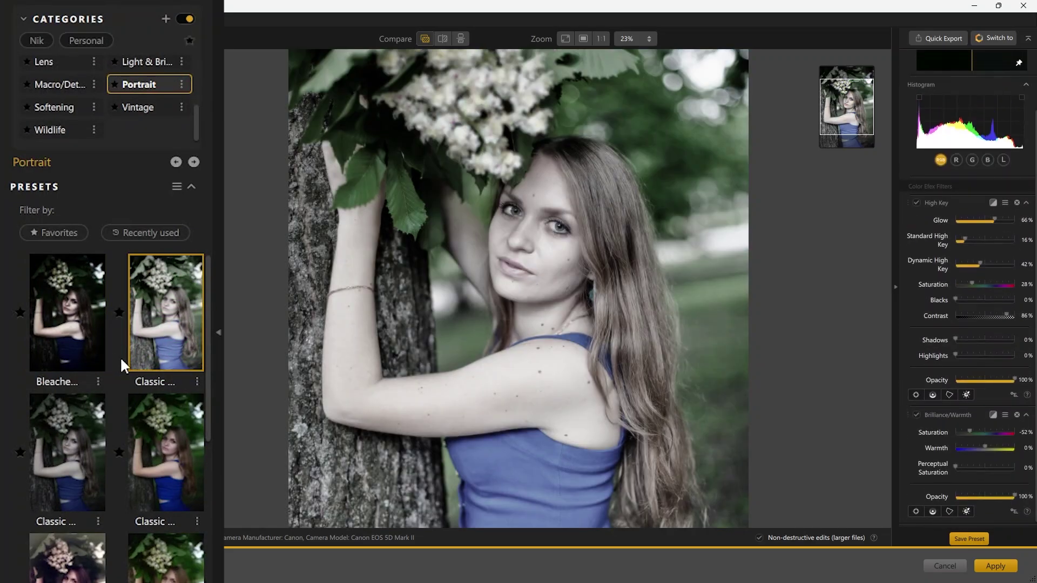
{"action": "left_click", "coordinate": [166, 456]}
{"action": "scroll", "coordinate": [119, 453], "scroll_direction": "down", "scroll_amount": 4}
{"action": "left_click", "coordinate": [63, 377]}
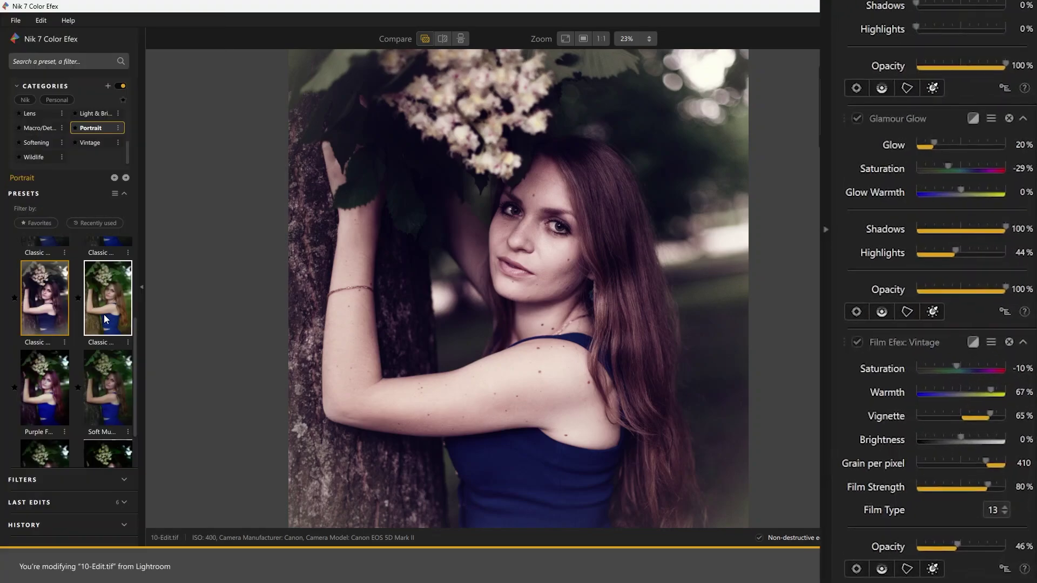
{"action": "left_click", "coordinate": [104, 314]}
Return to the All Nik category and apply its Fall preset to the photo.
{"action": "left_click", "coordinate": [59, 193]}
{"action": "scroll", "coordinate": [47, 150], "scroll_direction": "up", "scroll_amount": 5}
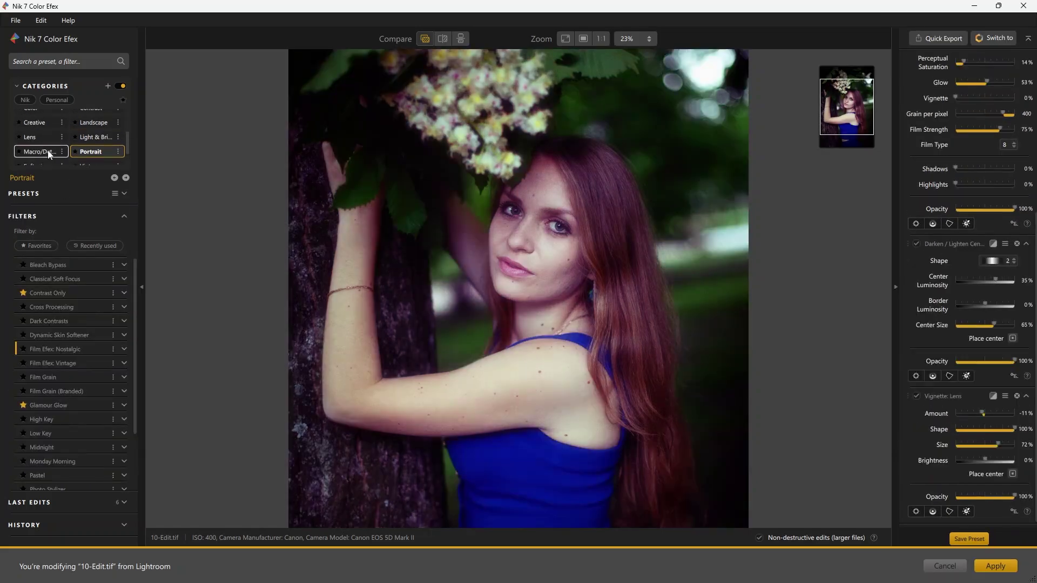
{"action": "left_click", "coordinate": [36, 116]}
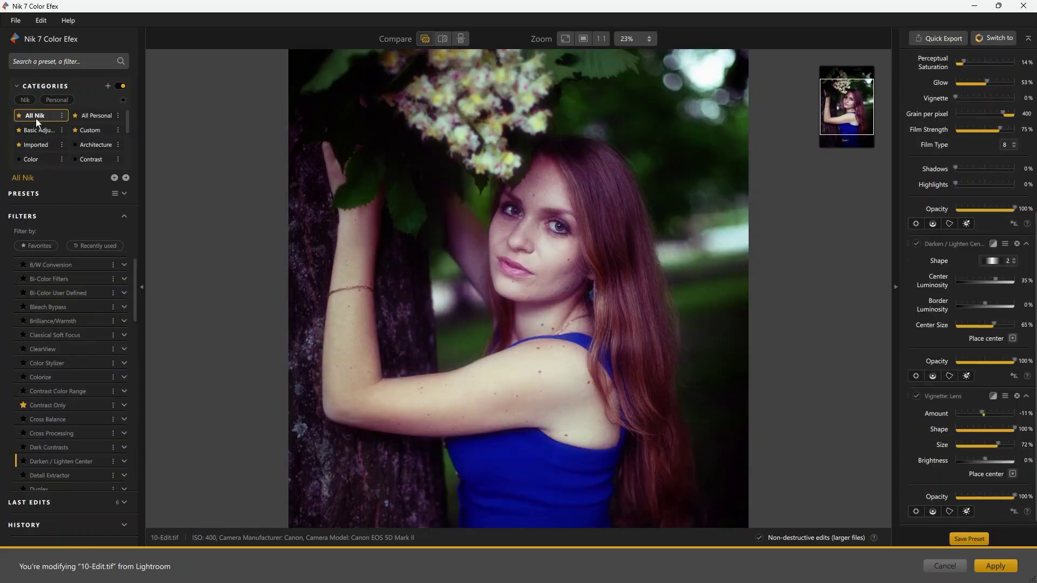
{"action": "left_click", "coordinate": [125, 194]}
{"action": "left_click", "coordinate": [116, 245]}
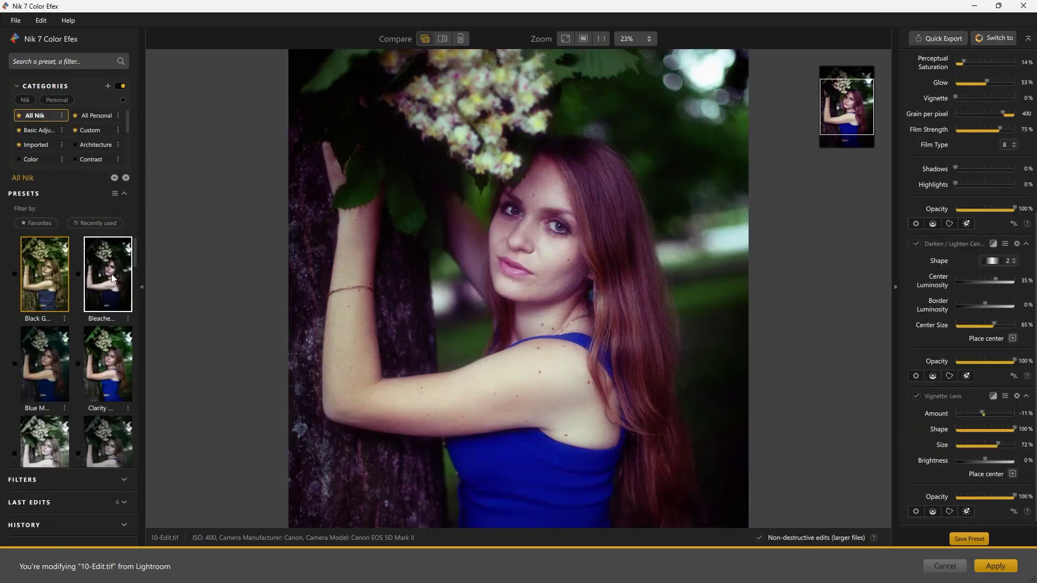
{"action": "scroll", "coordinate": [96, 312], "scroll_direction": "down", "scroll_amount": 3}
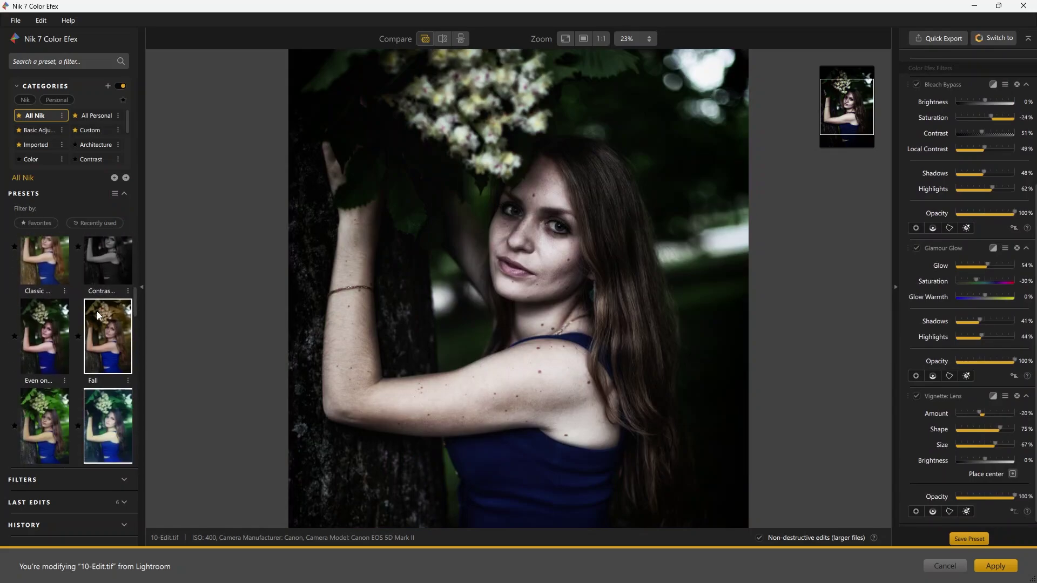
{"action": "left_click", "coordinate": [96, 311]}
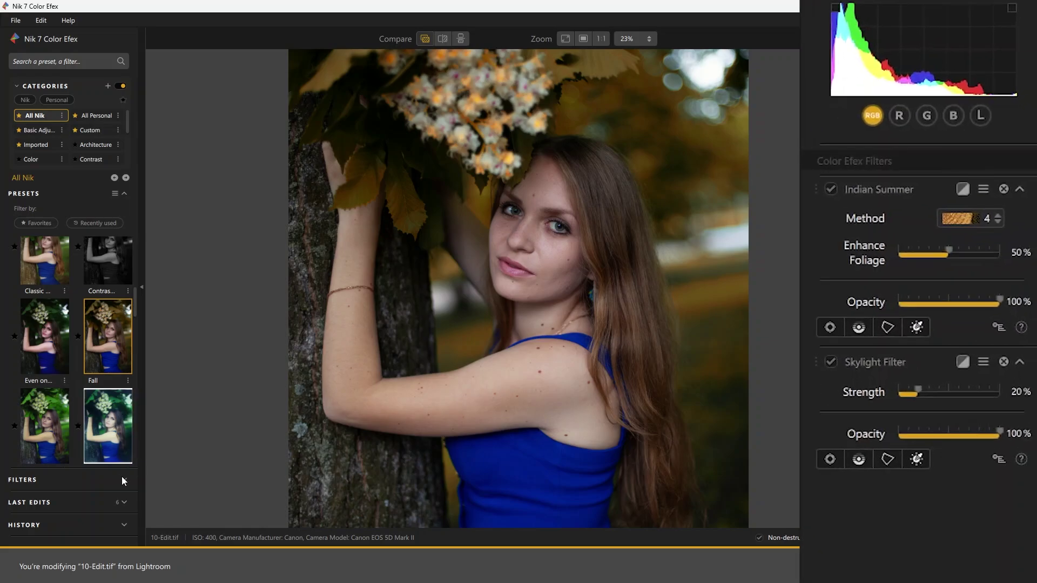
Add another Skylight Filter to the filter stack and compare the result with the original photo.
{"action": "left_click", "coordinate": [122, 476]}
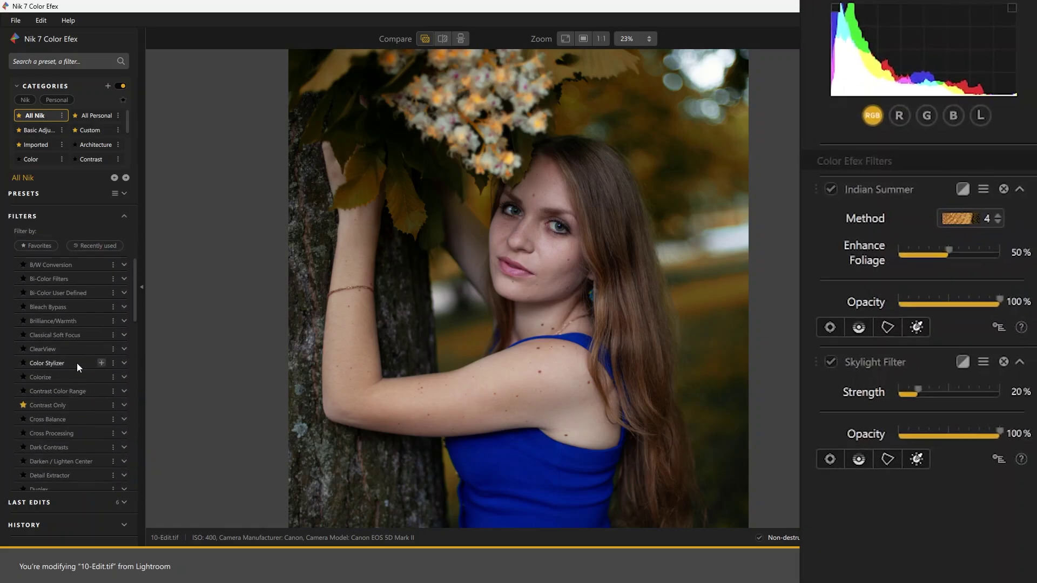
{"action": "scroll", "coordinate": [64, 357], "scroll_direction": "down", "scroll_amount": 10}
{"action": "left_click", "coordinate": [60, 373]}
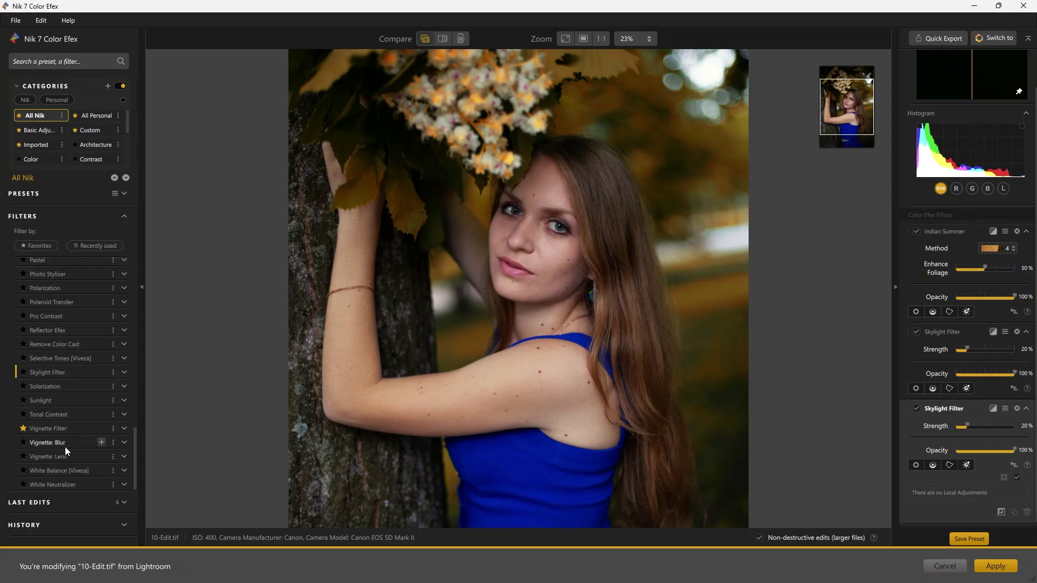
{"action": "left_click", "coordinate": [426, 38]}
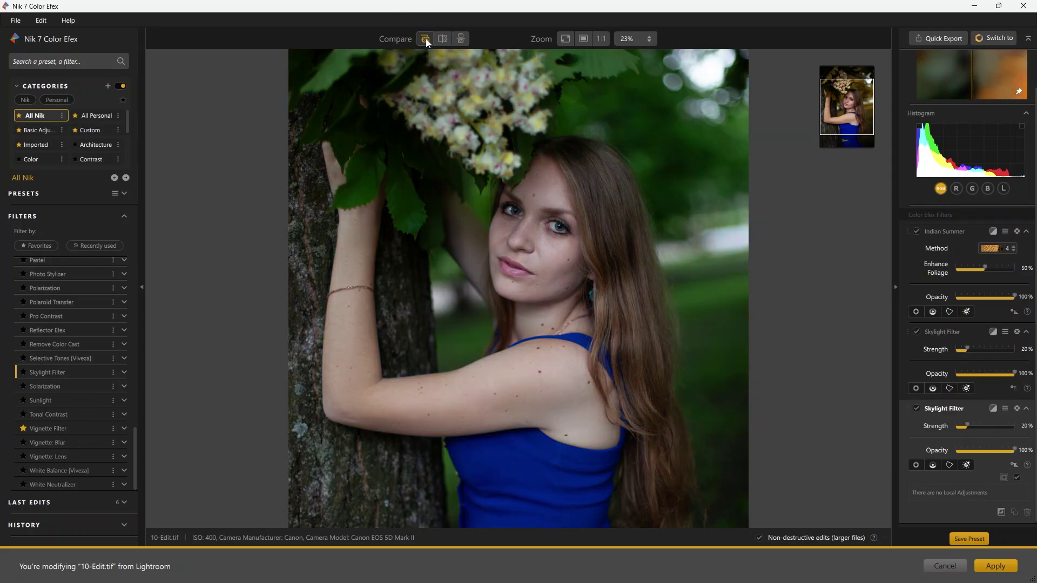
{"action": "left_click", "coordinate": [426, 38]}
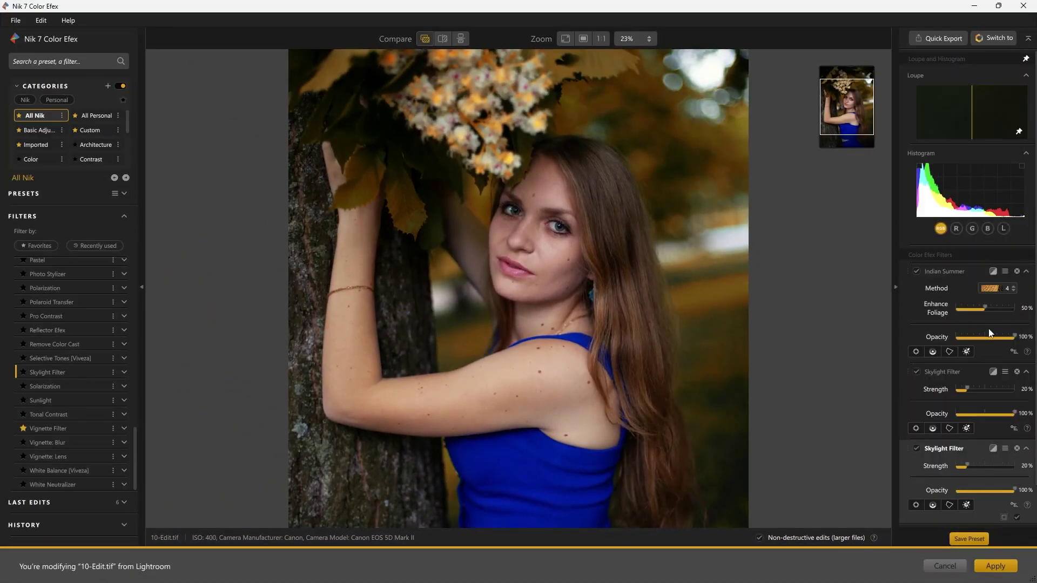
Set the Indian Summer filter's Enhance Foliage to 55% and its opacity to 60%.
{"action": "left_click", "coordinate": [986, 305]}
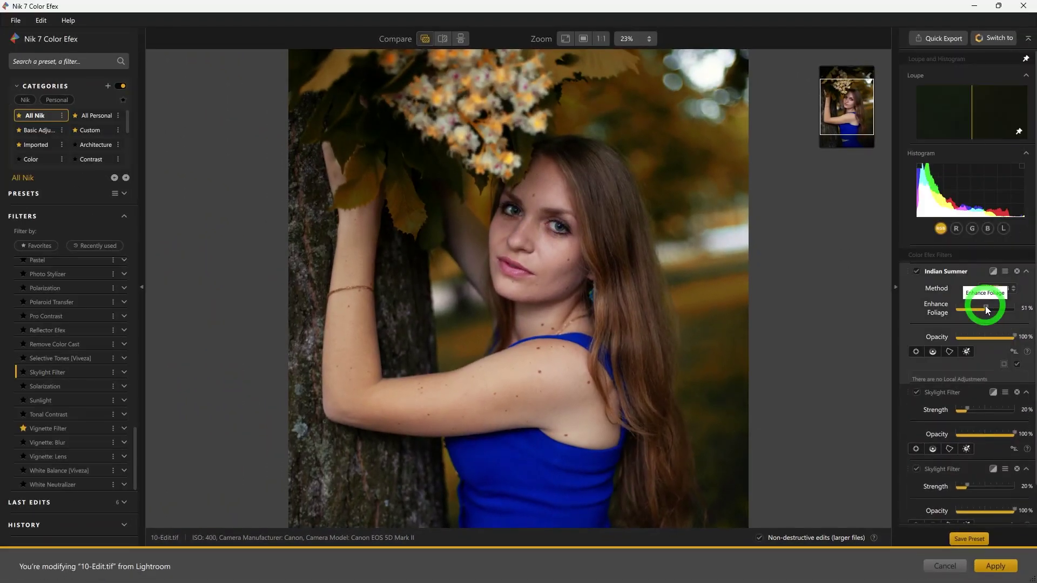
{"action": "left_click", "coordinate": [1015, 336]}
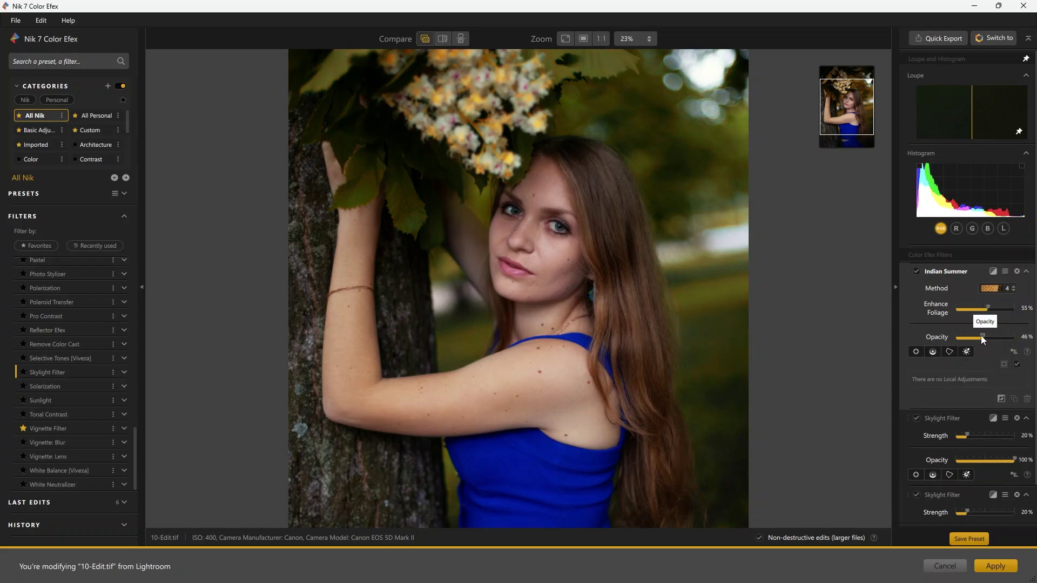
{"action": "left_click_drag", "start_coordinate": [963, 337], "coordinate": [990, 336]}
Reduce the opacity of the first Skylight Filter to 79%.
{"action": "left_click", "coordinate": [968, 436]}
{"action": "mouse_move", "coordinate": [969, 432]}
{"action": "left_mouse_down"}
{"action": "mouse_move", "coordinate": [993, 432]}
{"action": "mouse_move", "coordinate": [979, 433]}
{"action": "left_mouse_up"}
{"action": "scroll", "coordinate": [979, 432], "scroll_direction": "down", "scroll_amount": 1}
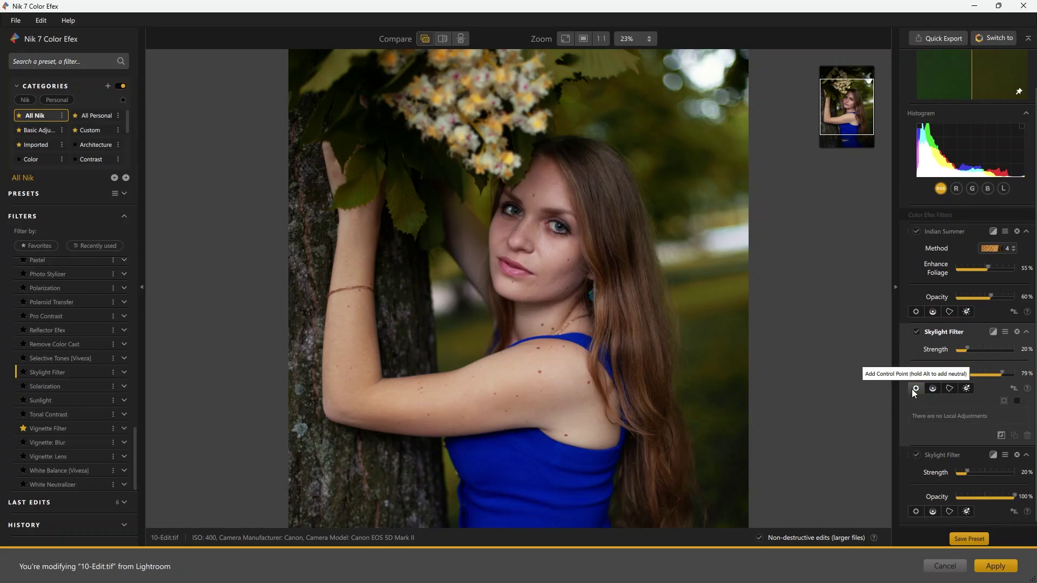
Add a control point to the first Skylight Filter on the woman's cheek, show its mask and shift it slightly upward.
{"action": "left_click", "coordinate": [915, 388]}
{"action": "left_click", "coordinate": [545, 263]}
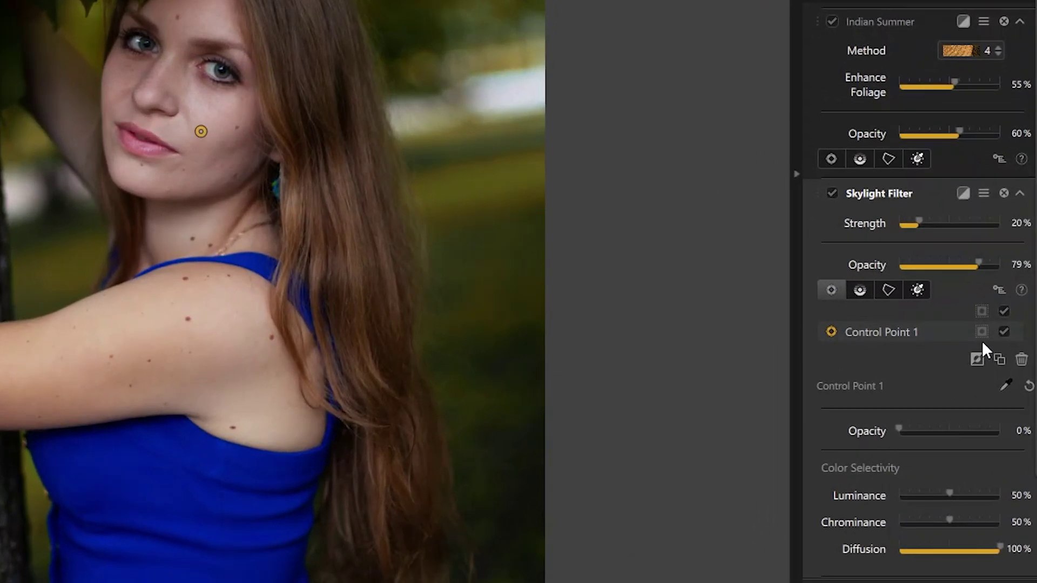
{"action": "left_click", "coordinate": [981, 331]}
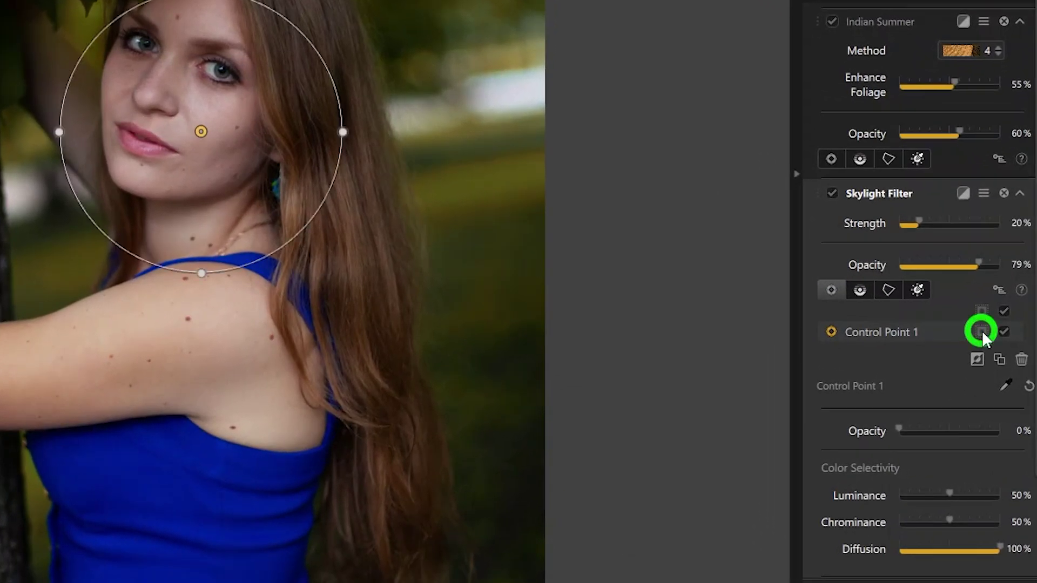
{"action": "mouse_move", "coordinate": [300, 223]}
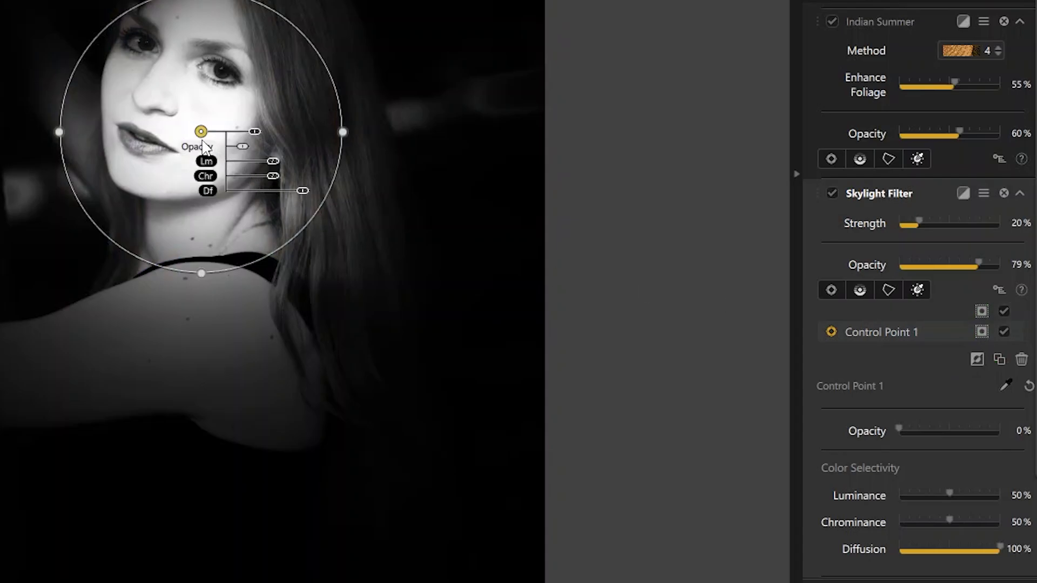
{"action": "left_click_drag", "start_coordinate": [200, 131], "coordinate": [191, 107]}
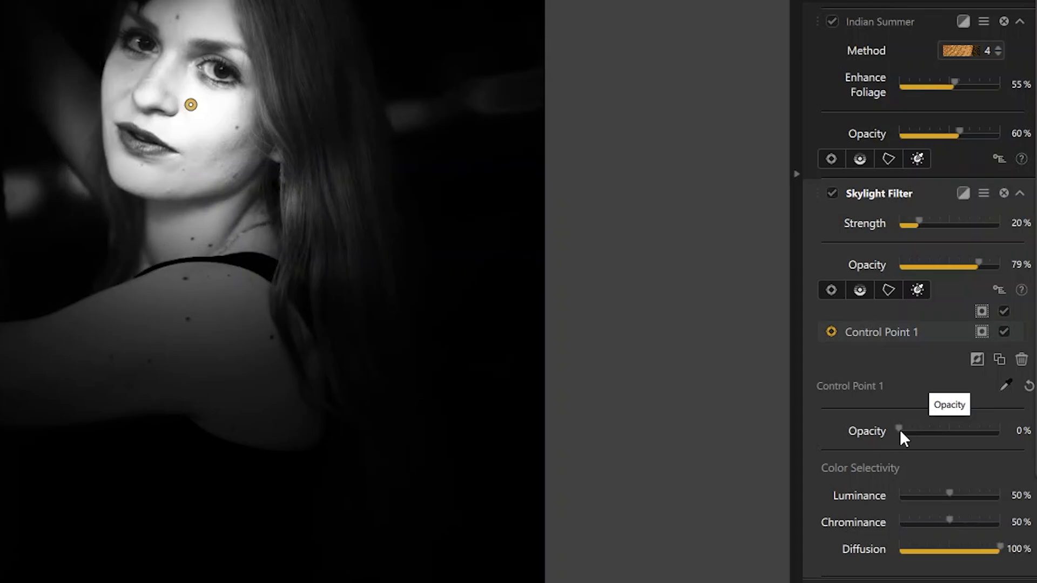
Set the cheek control point's Chrominance to 36% and check its effect by switching it off and on.
{"action": "mouse_move", "coordinate": [949, 493]}
{"action": "left_mouse_down"}
{"action": "mouse_move", "coordinate": [967, 493]}
{"action": "mouse_move", "coordinate": [952, 496]}
{"action": "mouse_move", "coordinate": [964, 521]}
{"action": "mouse_move", "coordinate": [937, 523]}
{"action": "mouse_move", "coordinate": [949, 494]}
{"action": "left_mouse_up"}
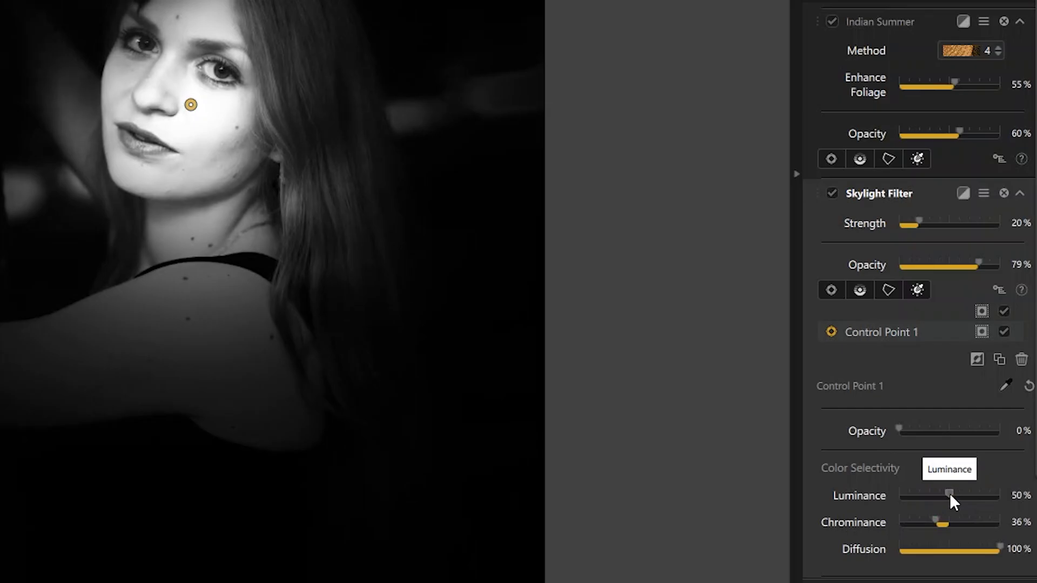
{"action": "mouse_move", "coordinate": [297, 148]}
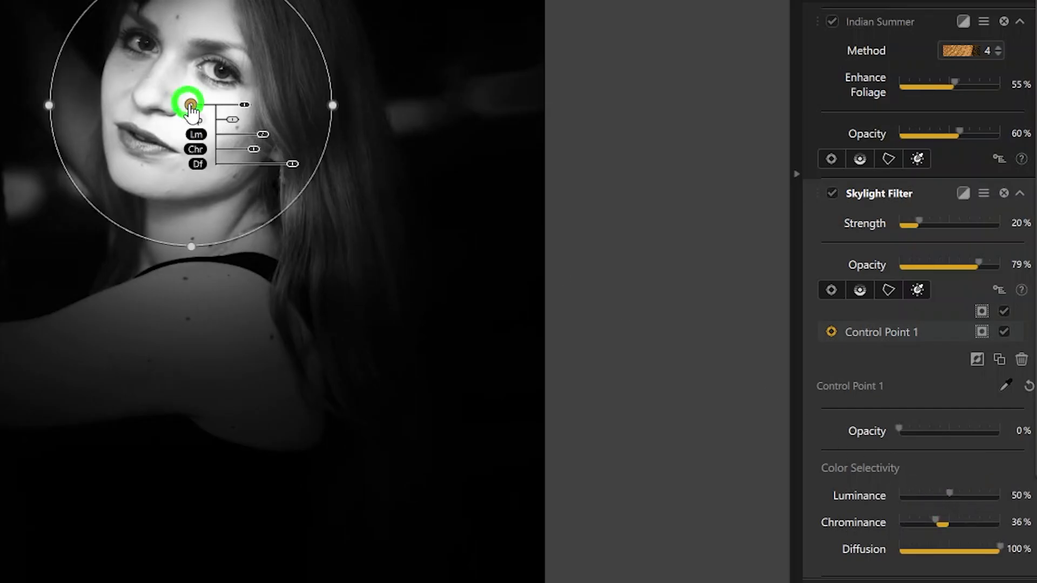
{"action": "left_click_drag", "start_coordinate": [190, 105], "coordinate": [188, 94]}
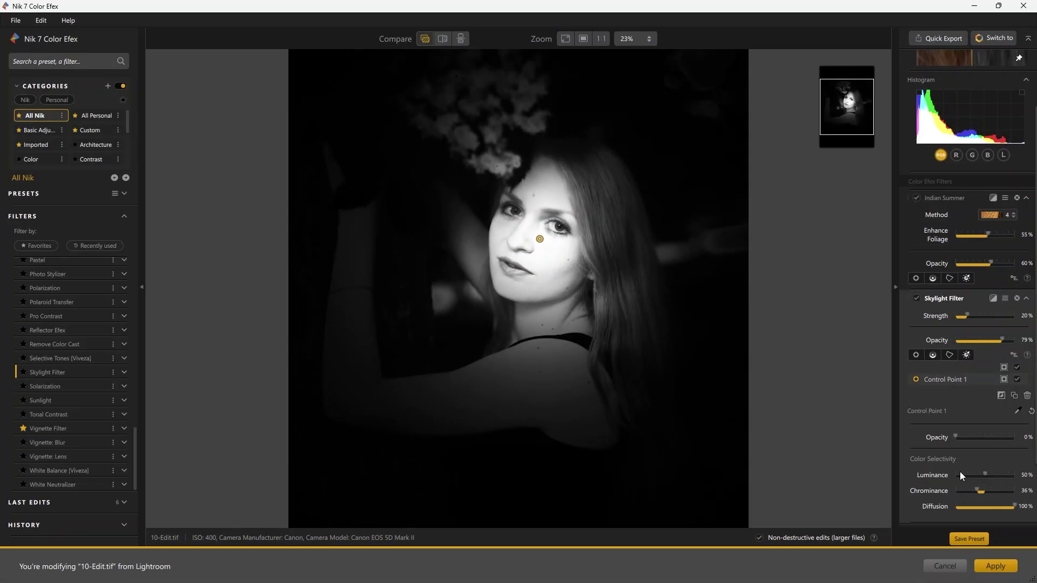
{"action": "scroll", "coordinate": [975, 413], "scroll_direction": "down", "scroll_amount": 2}
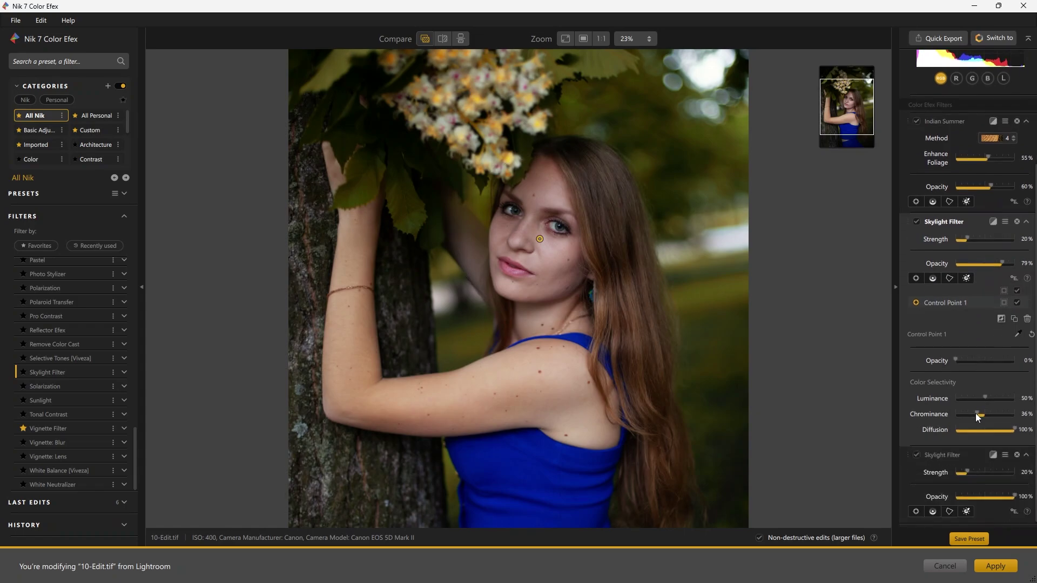
{"action": "left_click", "coordinate": [1018, 305]}
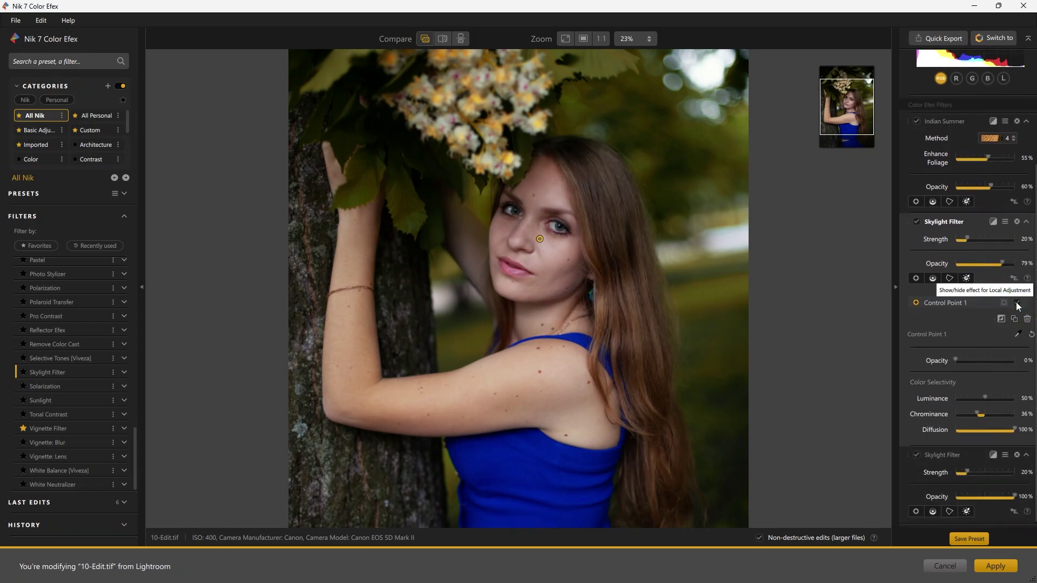
{"action": "left_click", "coordinate": [1018, 305]}
Add a Vignette Filter to the filter stack and compare the photo with and without it.
{"action": "left_click", "coordinate": [101, 428]}
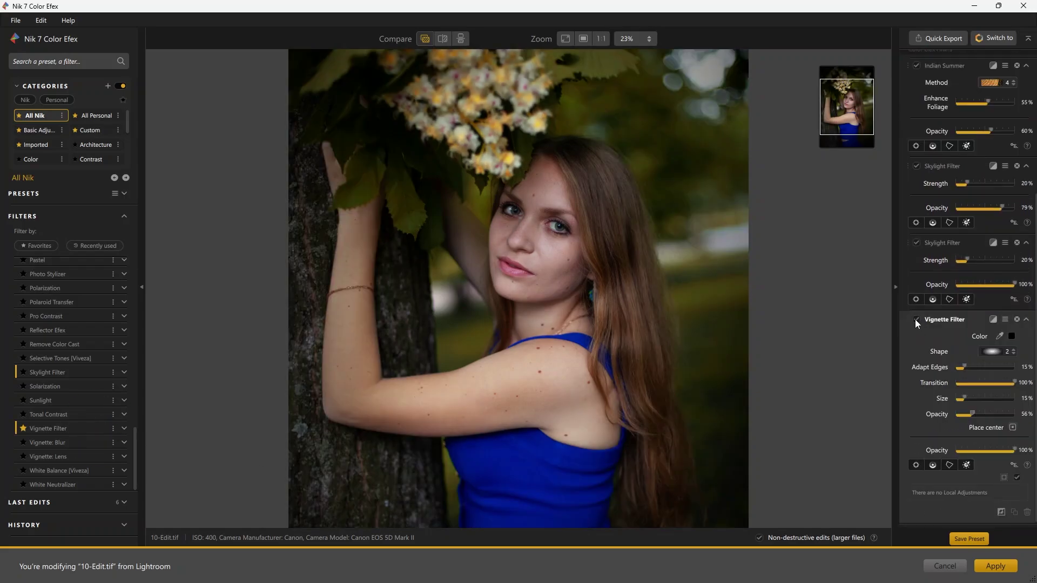
{"action": "left_click", "coordinate": [916, 320]}
{"action": "left_click", "coordinate": [915, 319]}
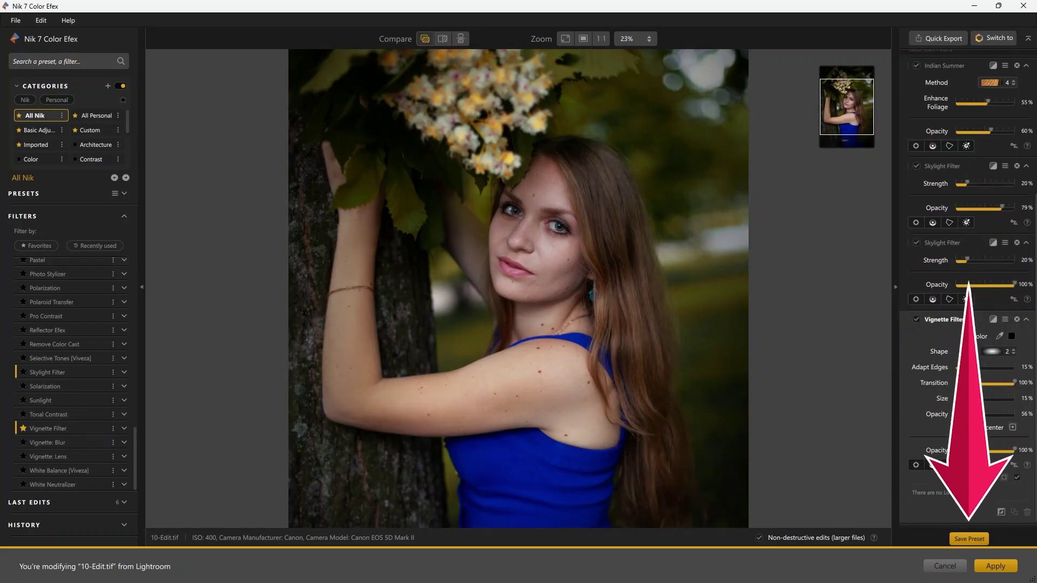
Save the current filter stack as a custom preset named "Warm portrait look" and open the Custom preset category.
{"action": "left_click", "coordinate": [971, 538]}
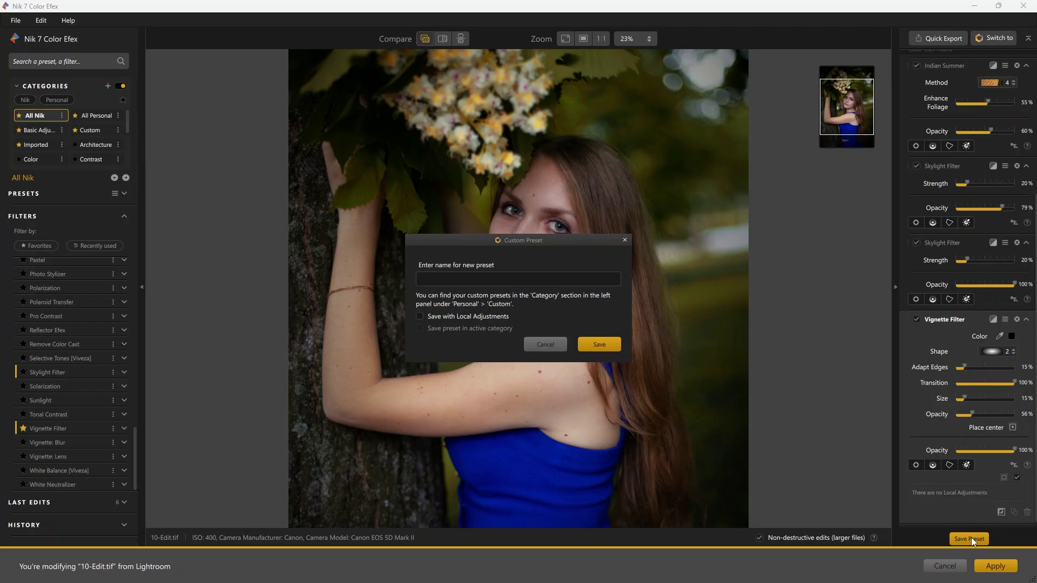
{"action": "type", "text": "Warm portrait look"}
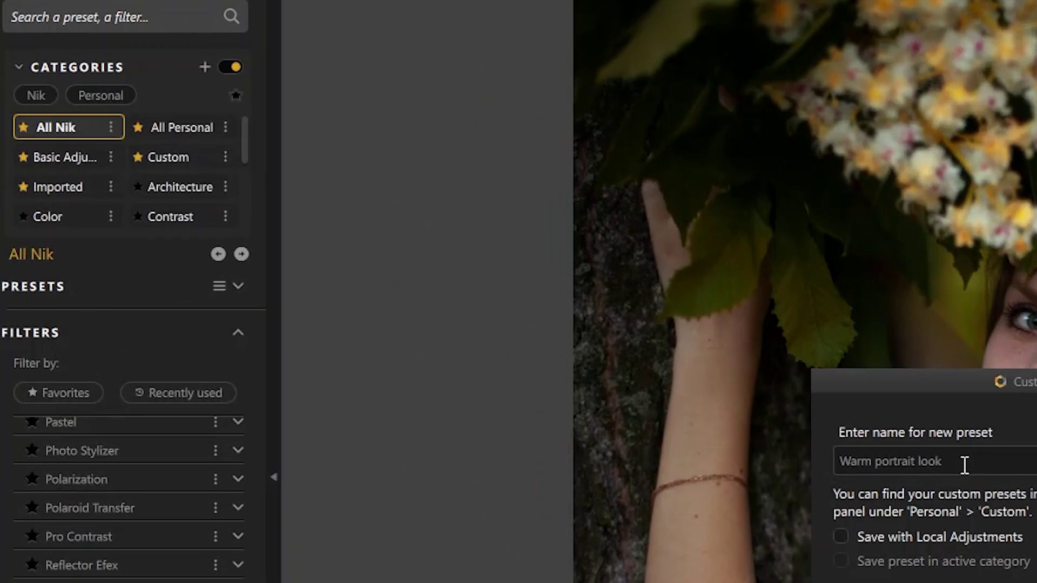
{"action": "key", "text": "Return"}
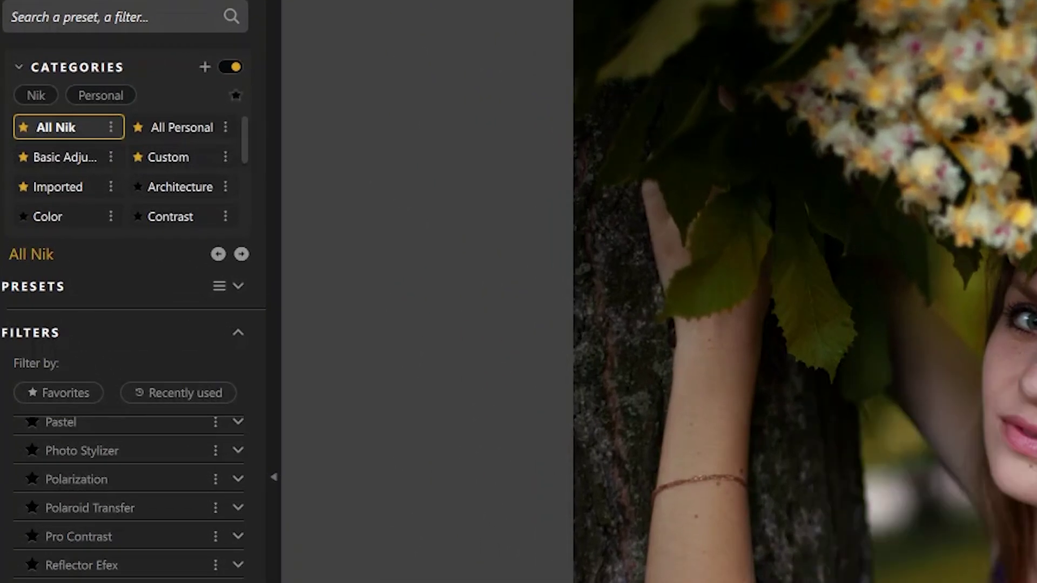
{"action": "left_click", "coordinate": [186, 164]}
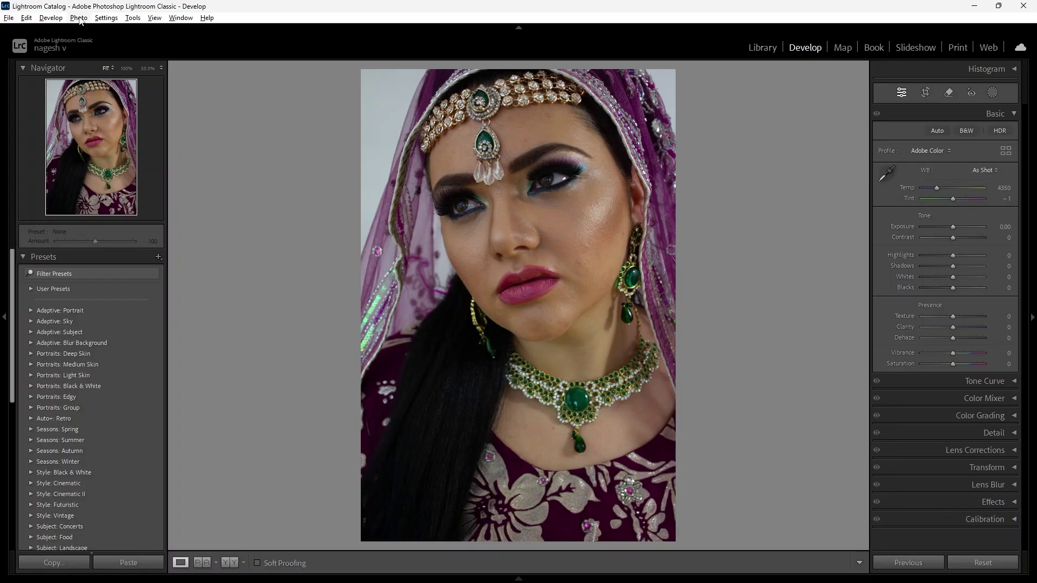
Switch to Lightroom Classic and send the portrait of the woman in the purple veil to Nik 7 Silver Efex.
{"action": "left_click", "coordinate": [87, 16]}
{"action": "left_click", "coordinate": [307, 168]}
{"action": "left_click", "coordinate": [550, 447]}
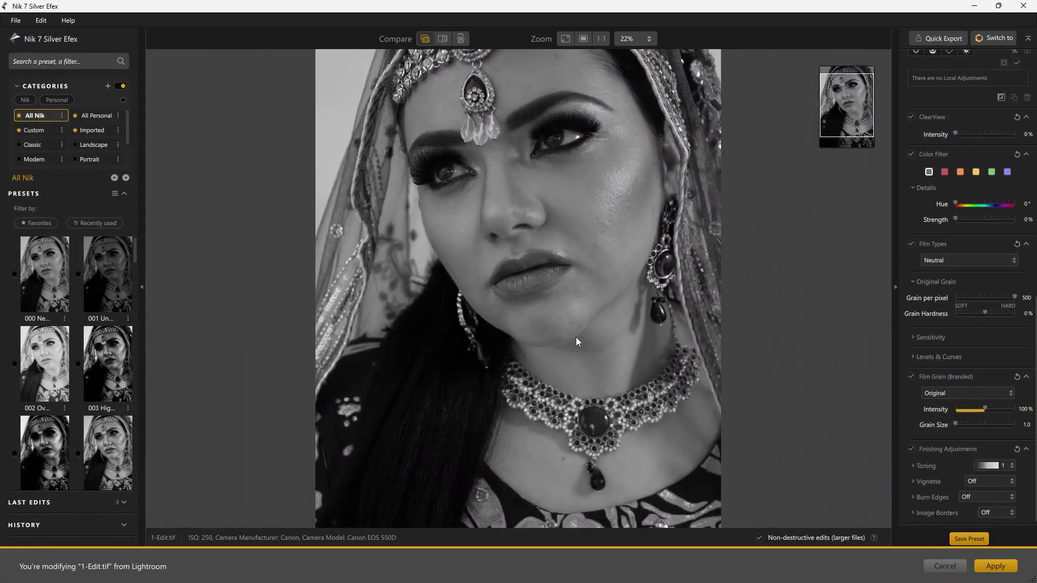
Try the 003 and 002 black-and-white presets on the veiled portrait, and return to the neutral preset 000.
{"action": "left_click", "coordinate": [97, 352]}
{"action": "left_click", "coordinate": [48, 351]}
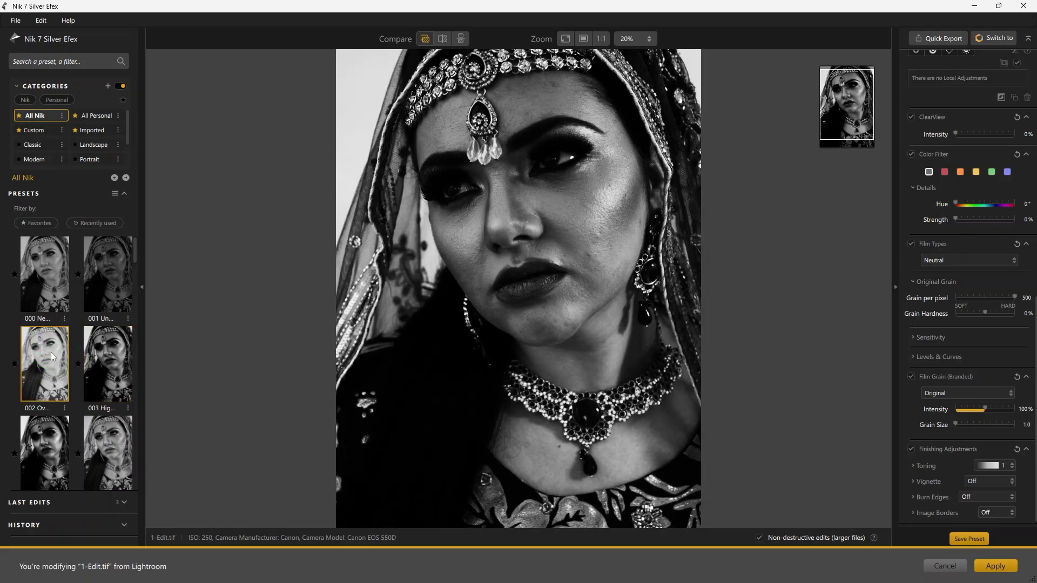
{"action": "left_click", "coordinate": [65, 305]}
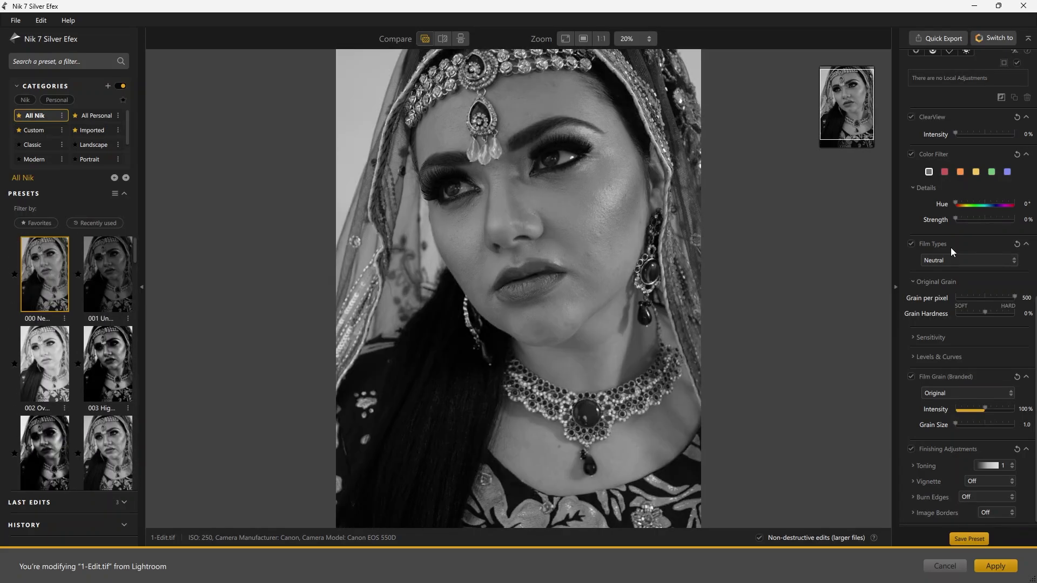
Compare the orange, yellow, green and blue color filters, and set the color filter to a 30° hue at 43% strength.
{"action": "left_click", "coordinate": [960, 172]}
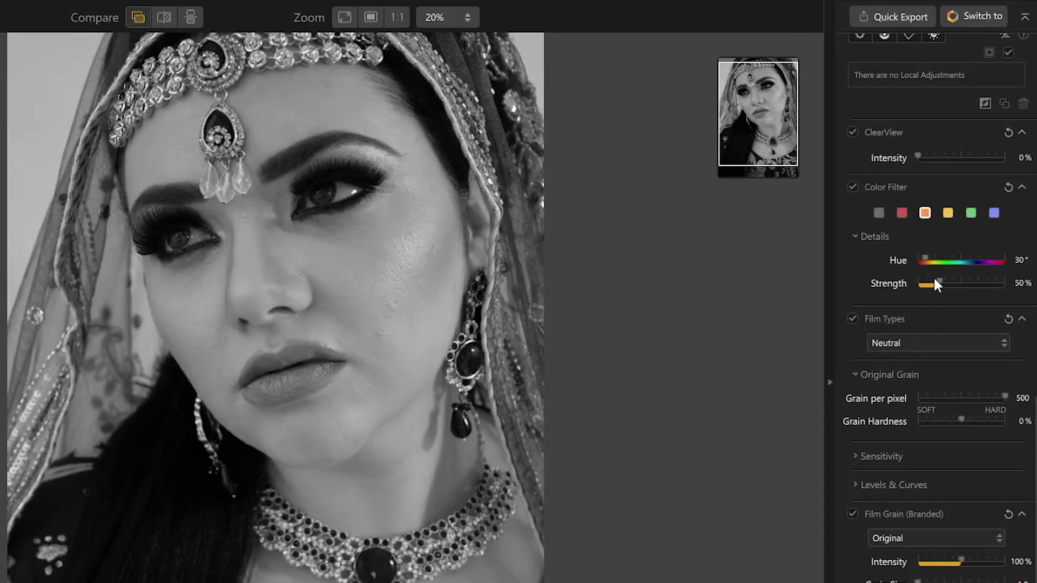
{"action": "left_click", "coordinate": [948, 216]}
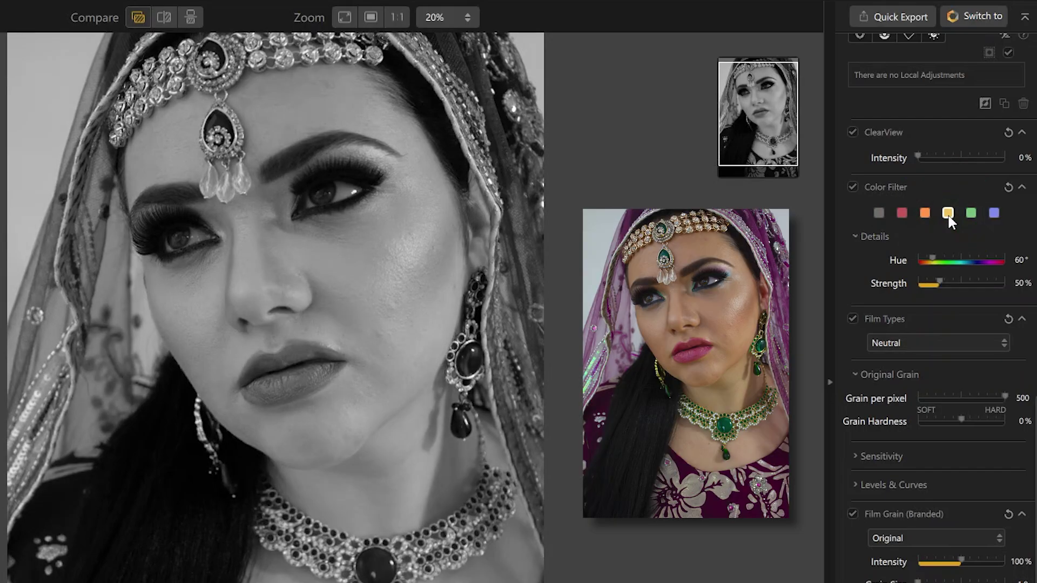
{"action": "left_click", "coordinate": [971, 213]}
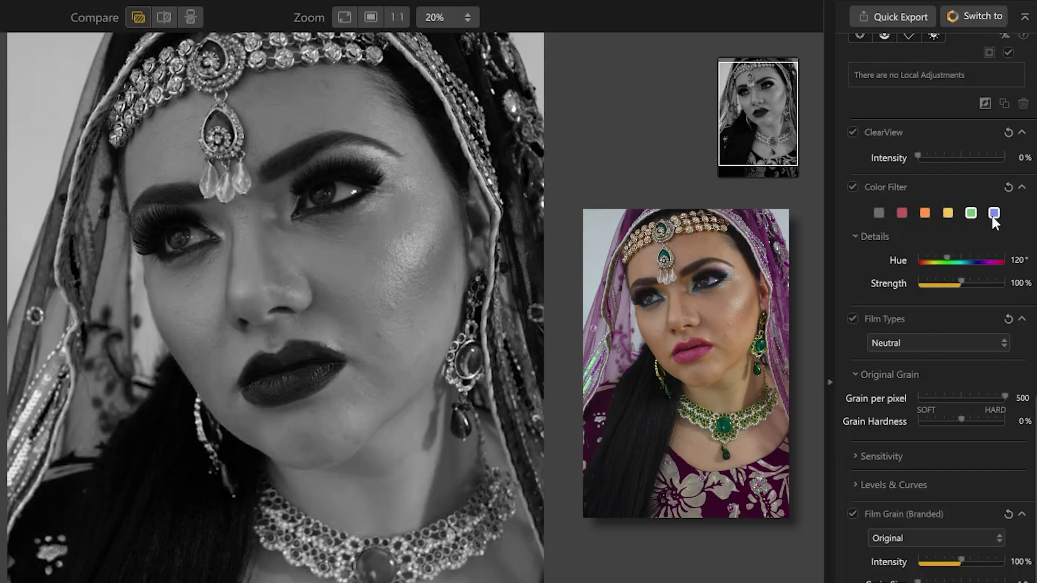
{"action": "left_click", "coordinate": [993, 215]}
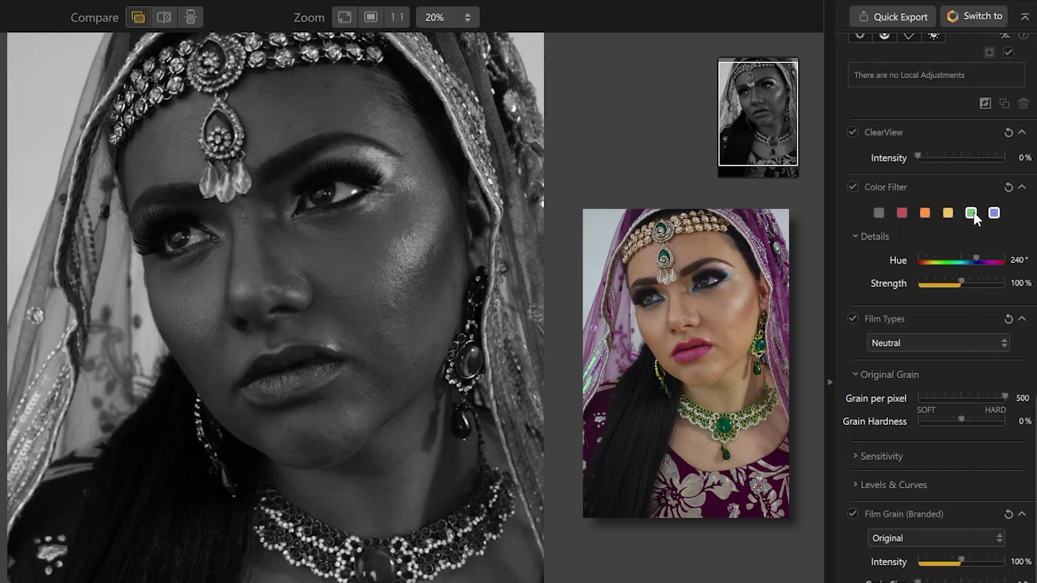
{"action": "left_click", "coordinate": [974, 213]}
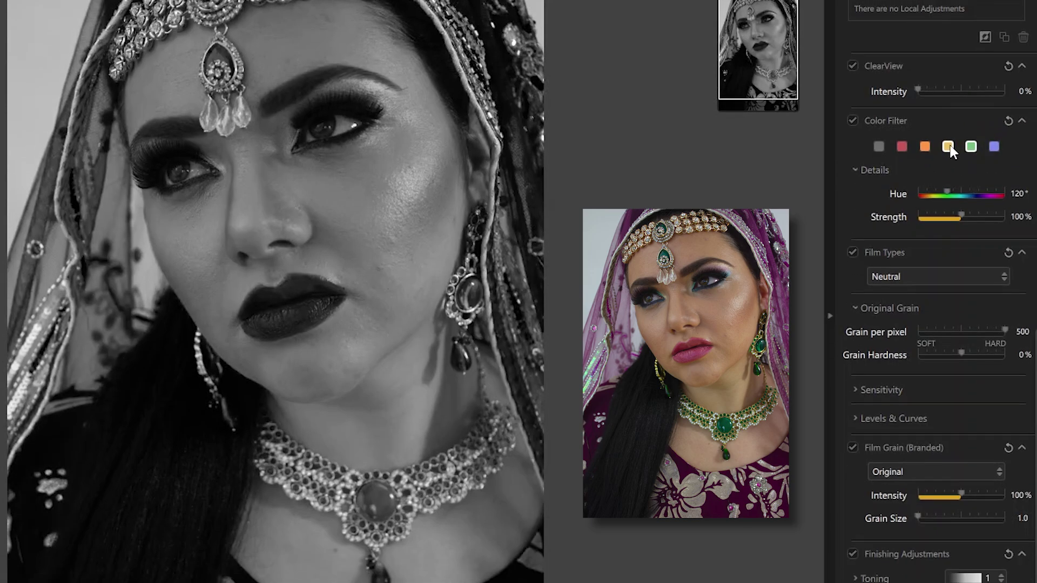
{"action": "left_click", "coordinate": [949, 148]}
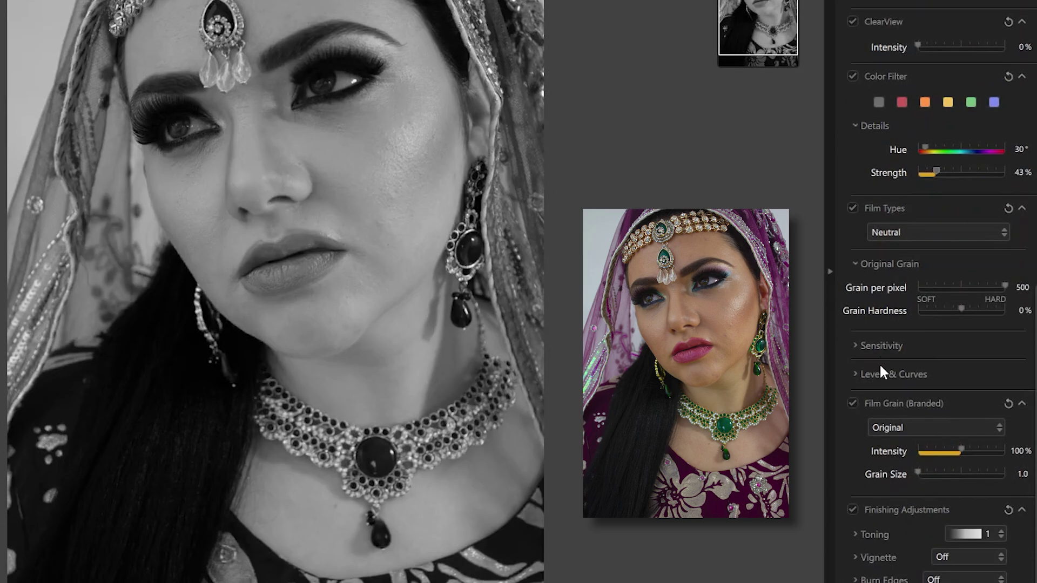
Turn off the color filter and set film sensitivity to red -28%, yellow -20%, cyan -100%, blue 95% and violet -48%.
{"action": "left_click", "coordinate": [857, 345]}
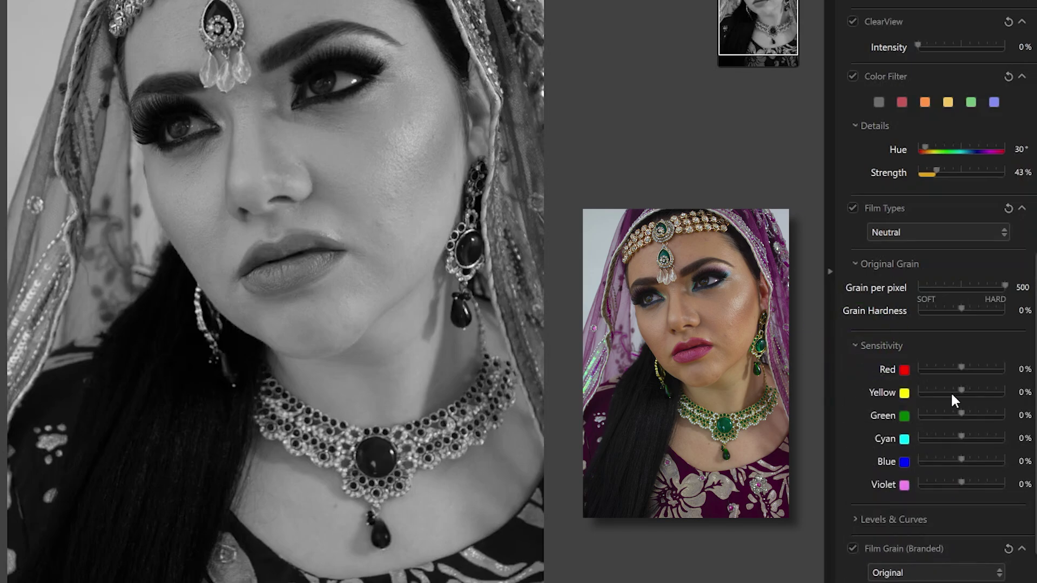
{"action": "mouse_move", "coordinate": [963, 369]}
{"action": "left_mouse_down"}
{"action": "mouse_move", "coordinate": [983, 370]}
{"action": "mouse_move", "coordinate": [962, 371]}
{"action": "mouse_move", "coordinate": [945, 391]}
{"action": "mouse_move", "coordinate": [971, 366]}
{"action": "mouse_move", "coordinate": [946, 370]}
{"action": "left_mouse_up"}
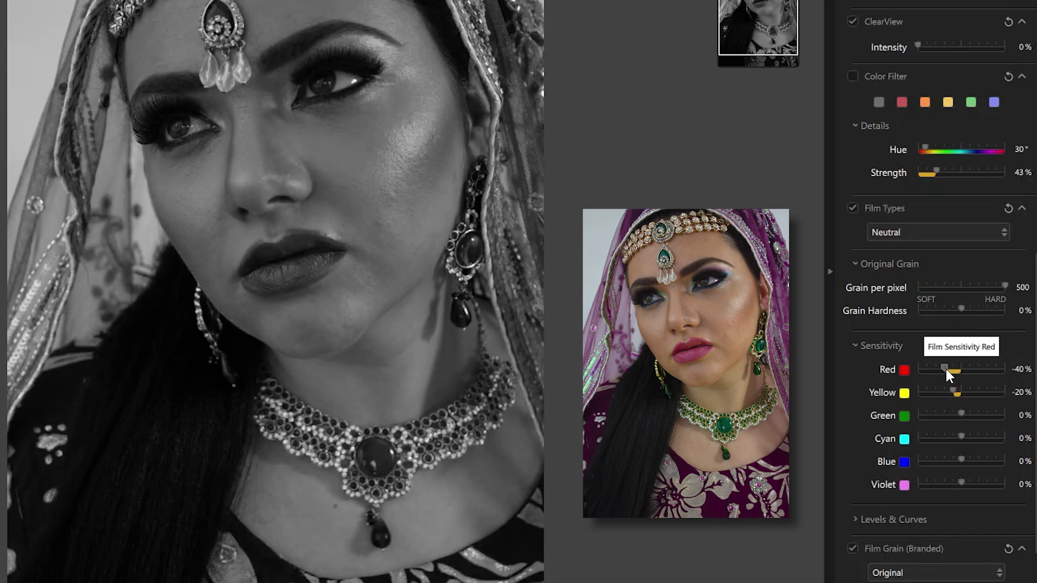
{"action": "left_click_drag", "start_coordinate": [961, 437], "coordinate": [942, 483]}
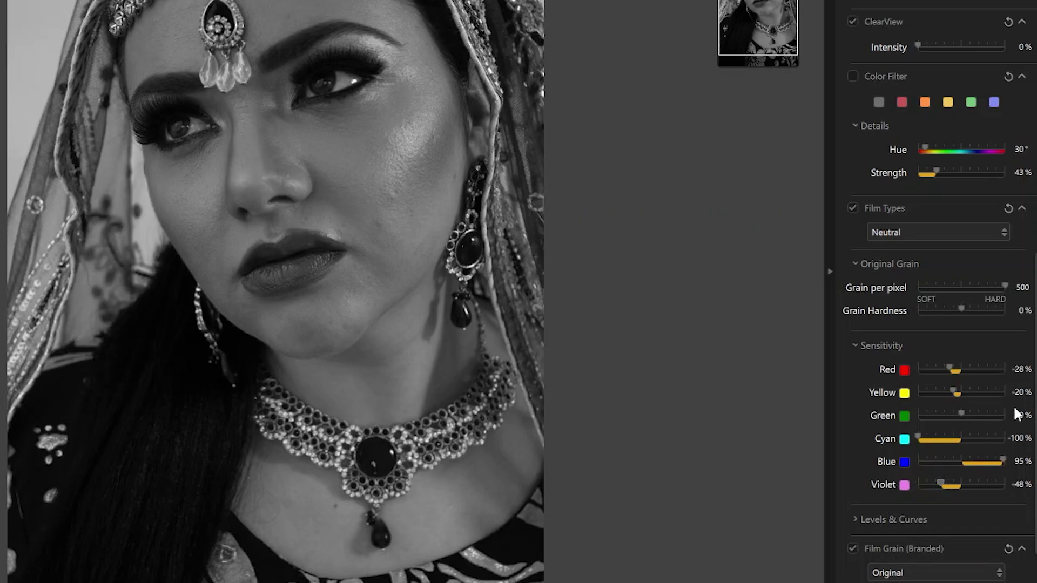
{"action": "left_click_drag", "start_coordinate": [955, 392], "coordinate": [986, 392]}
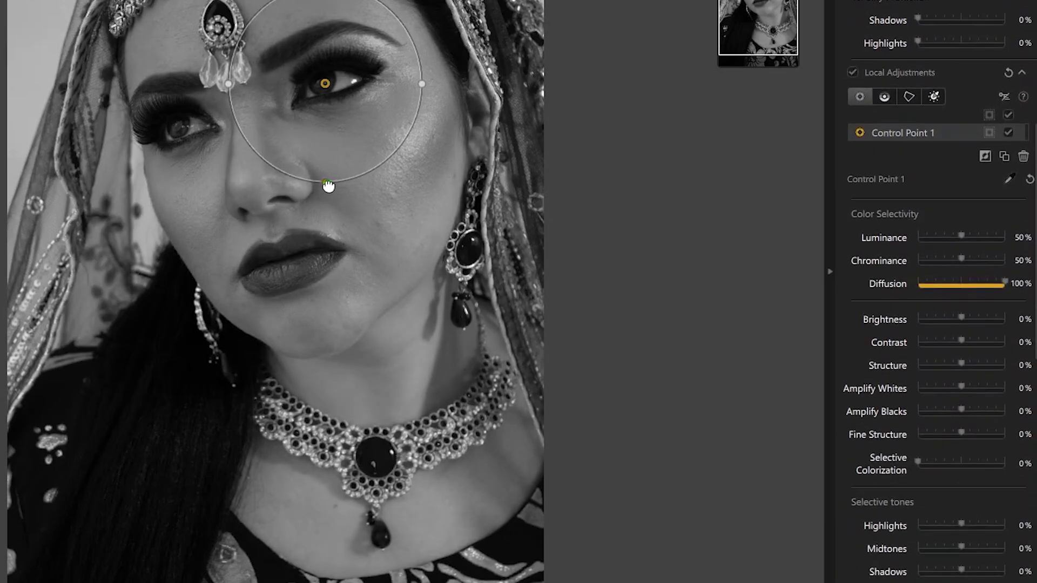
Shrink the control point to fit the eye, set Highlights 61%, Midtones 50% and Shadows 24%, and move a duplicate onto the other eye.
{"action": "left_click_drag", "start_coordinate": [328, 185], "coordinate": [325, 114]}
{"action": "mouse_move", "coordinate": [961, 525]}
{"action": "left_mouse_down"}
{"action": "mouse_move", "coordinate": [990, 524]}
{"action": "mouse_move", "coordinate": [972, 542]}
{"action": "left_mouse_up"}
{"action": "mouse_move", "coordinate": [962, 232]}
{"action": "mouse_move", "coordinate": [962, 235]}
{"action": "left_mouse_down"}
{"action": "mouse_move", "coordinate": [989, 236]}
{"action": "mouse_move", "coordinate": [959, 241]}
{"action": "left_mouse_up"}
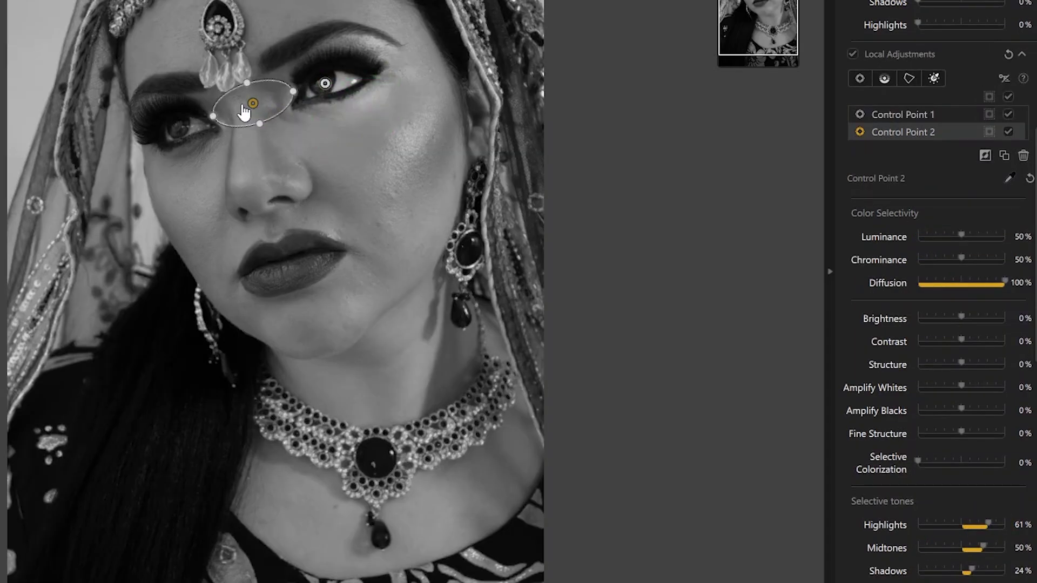
{"action": "left_click_drag", "start_coordinate": [243, 104], "coordinate": [173, 127]}
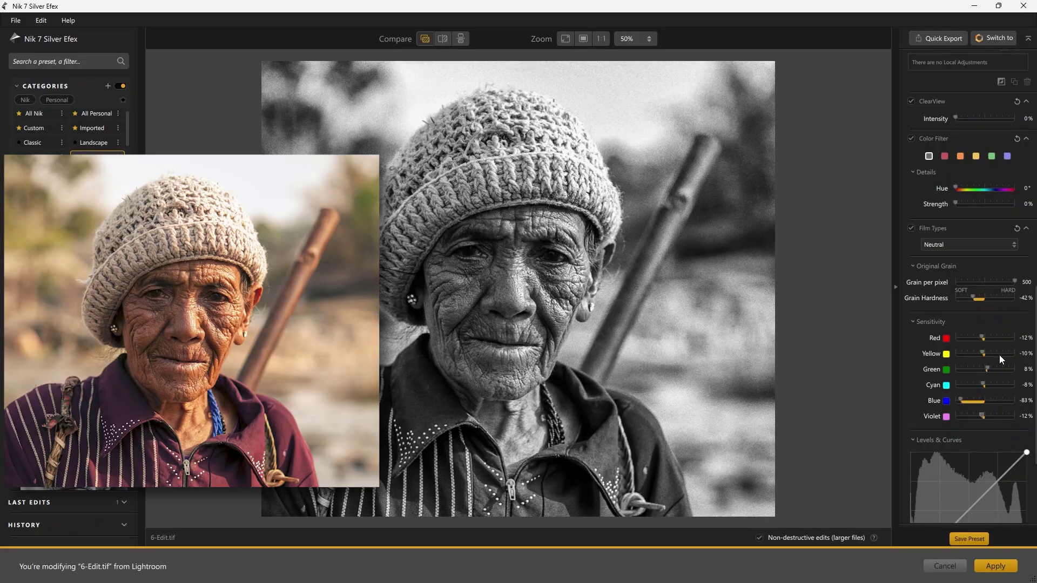
Try red 2% and yellow 22% sensitivity on the knitted-hat portrait, and preview film types such as Polaroid 672 and Polaroid 667.
{"action": "left_click_drag", "start_coordinate": [983, 337], "coordinate": [993, 355]}
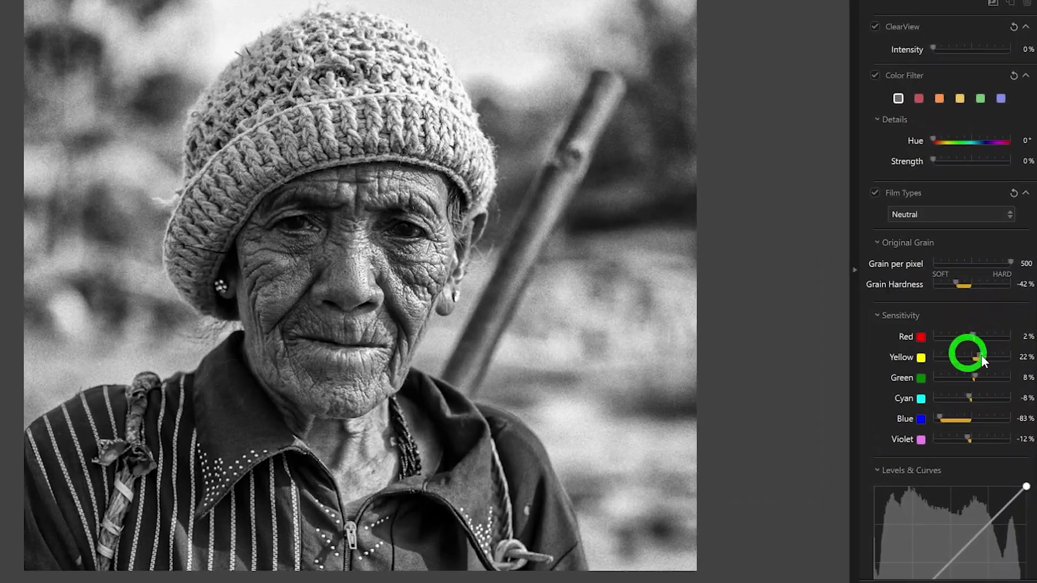
{"action": "left_click", "coordinate": [953, 213]}
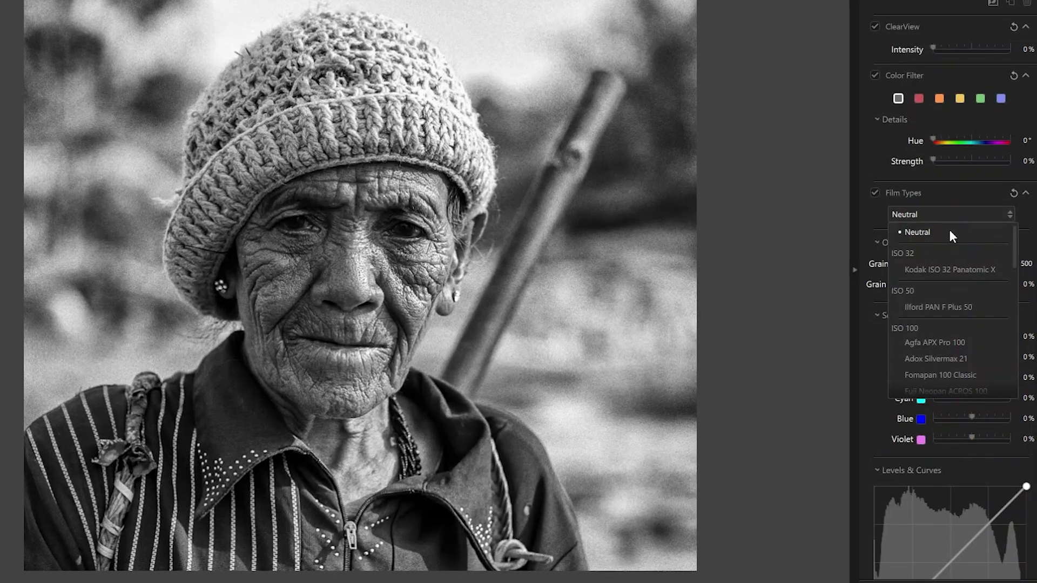
{"action": "scroll", "coordinate": [936, 292], "scroll_direction": "down", "scroll_amount": 5}
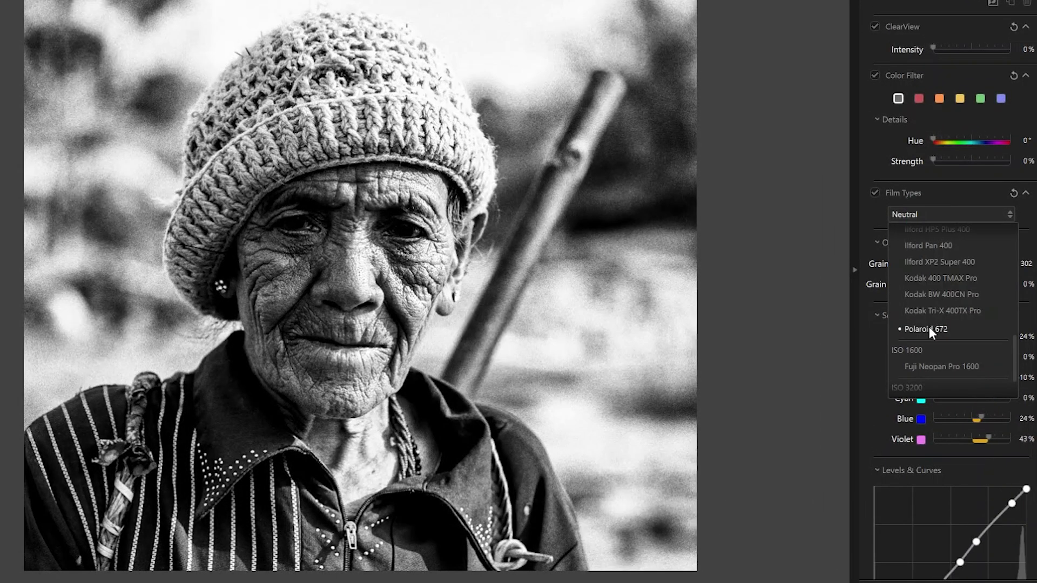
{"action": "scroll", "coordinate": [929, 330], "scroll_direction": "down", "scroll_amount": 2}
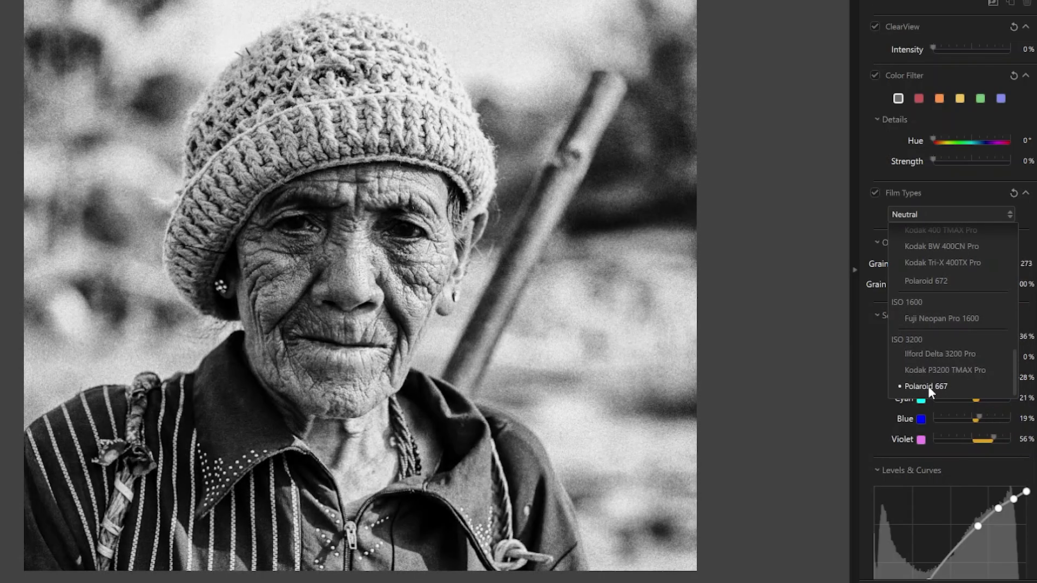
{"action": "scroll", "coordinate": [980, 502], "scroll_direction": "down", "scroll_amount": 4}
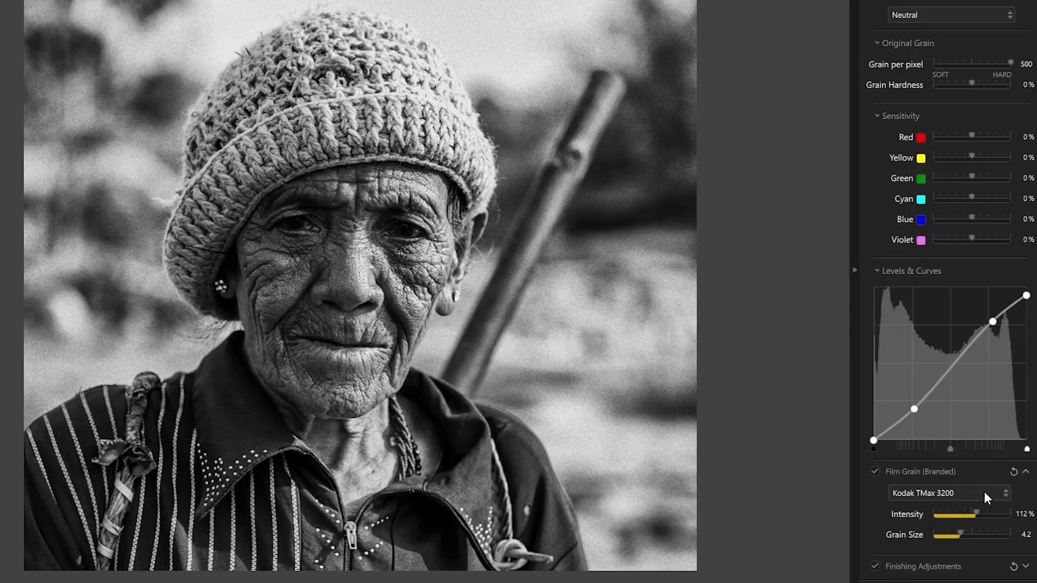
Set the branded film grain to Fuji Neopan 400 with a Lens Falloff 3 vignette, and open the toning choices.
{"action": "left_click", "coordinate": [984, 492]}
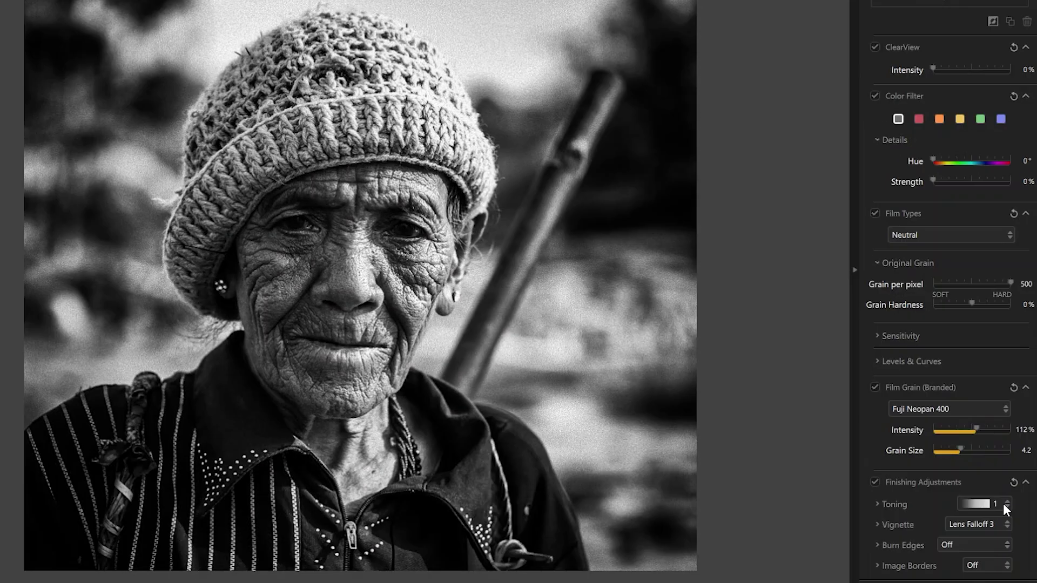
{"action": "left_click", "coordinate": [1002, 503]}
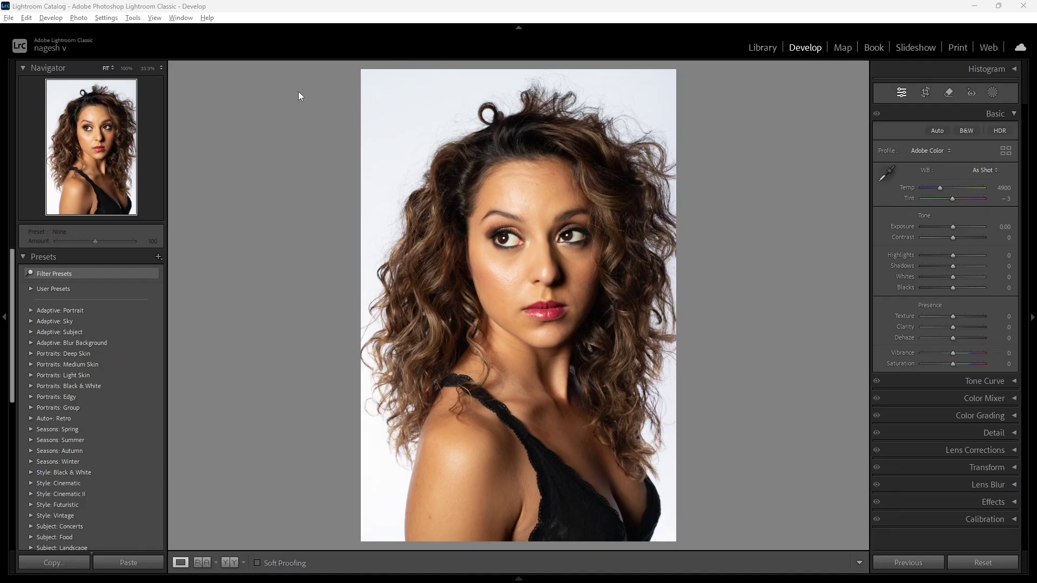
Switch to Lightroom Classic and send a 16-bit TIFF copy of the curly-haired woman's portrait with Lightroom adjustments to Nik 7 Presharpener.
{"action": "left_click", "coordinate": [564, 285]}
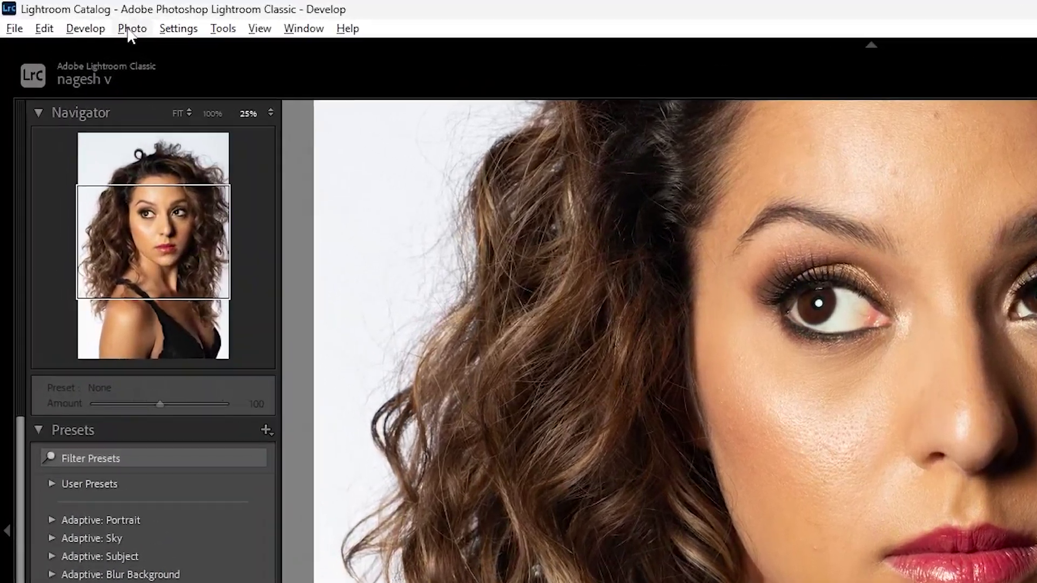
{"action": "left_click", "coordinate": [78, 18]}
{"action": "mouse_move", "coordinate": [102, 75]}
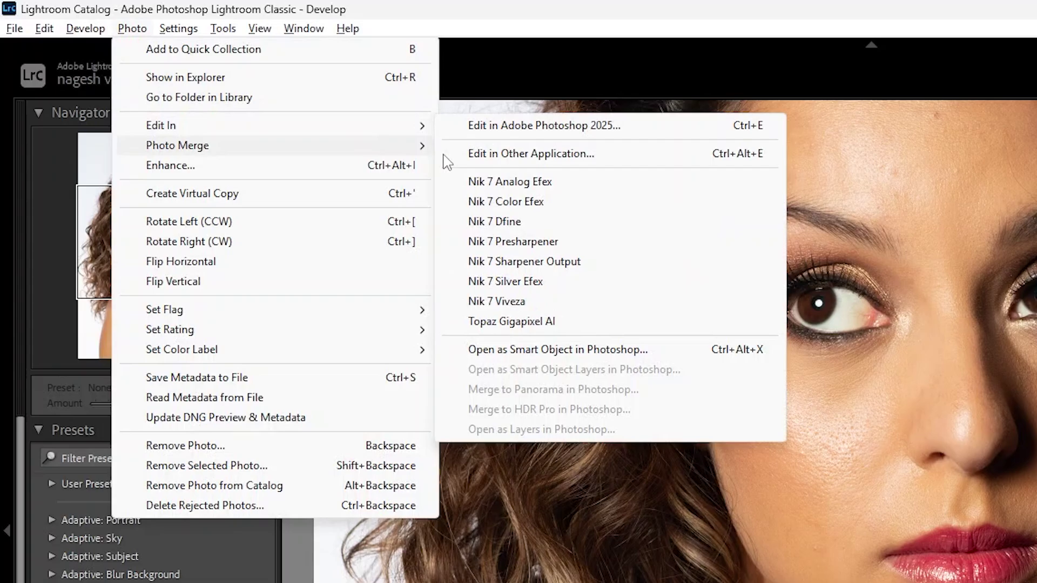
{"action": "left_click", "coordinate": [564, 241]}
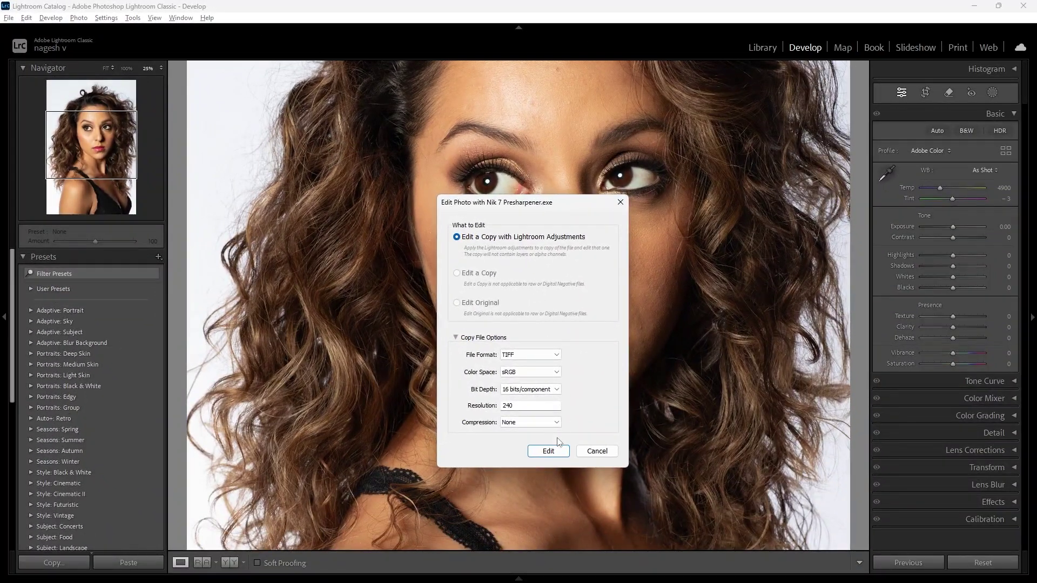
{"action": "left_click", "coordinate": [660, 542]}
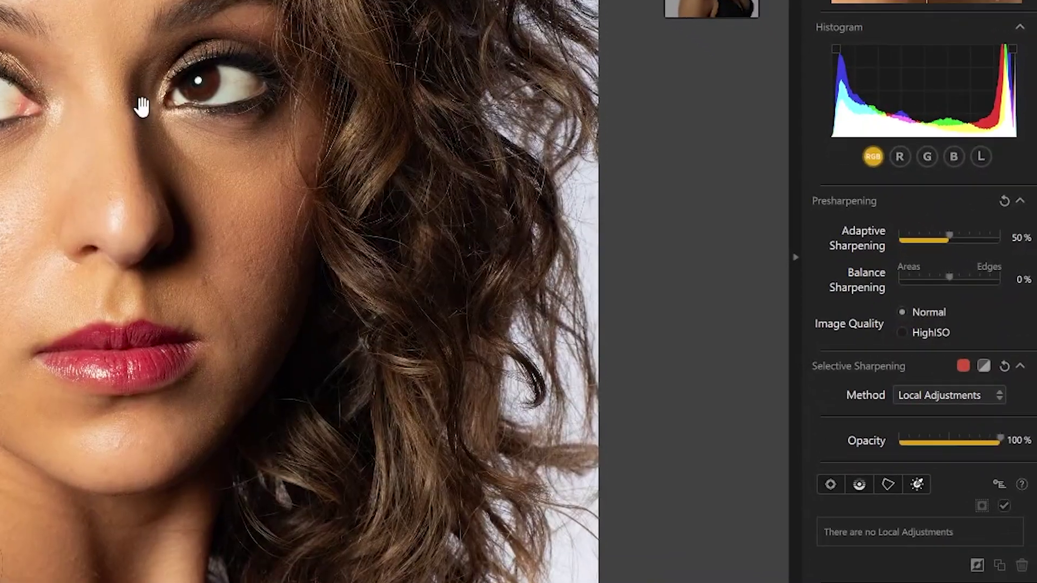
Frame the woman's face up close and set Adaptive Sharpening to 72%.
{"action": "left_click_drag", "start_coordinate": [519, 192], "coordinate": [510, 281]}
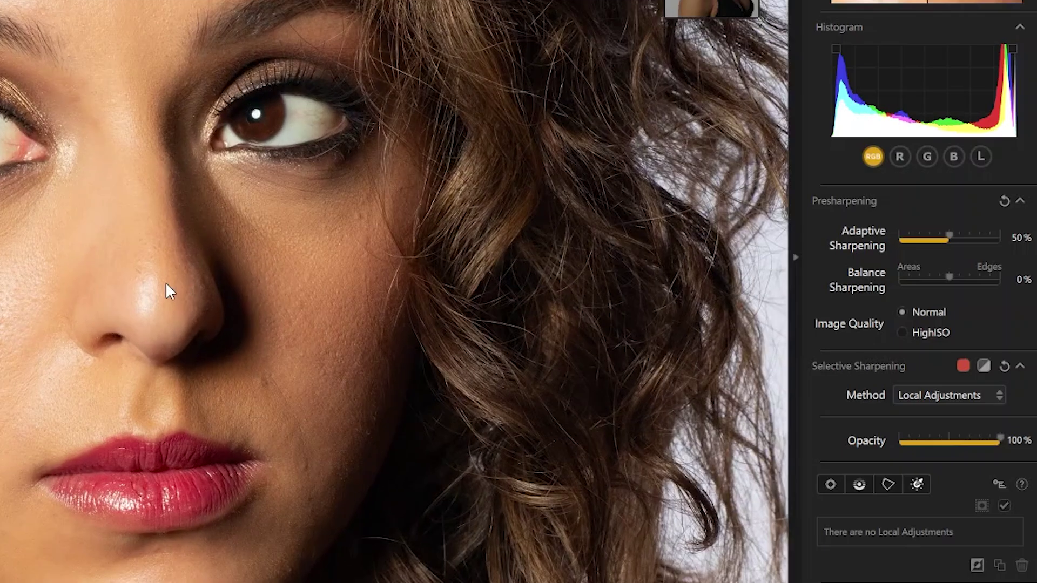
{"action": "left_click", "coordinate": [947, 236]}
{"action": "left_click_drag", "start_coordinate": [947, 233], "coordinate": [971, 235]}
Add a control point on the shaded cheek, set its Luminance to 58% and Chrominance to 33% using its mask, and switch its effect off.
{"action": "left_click", "coordinate": [830, 484]}
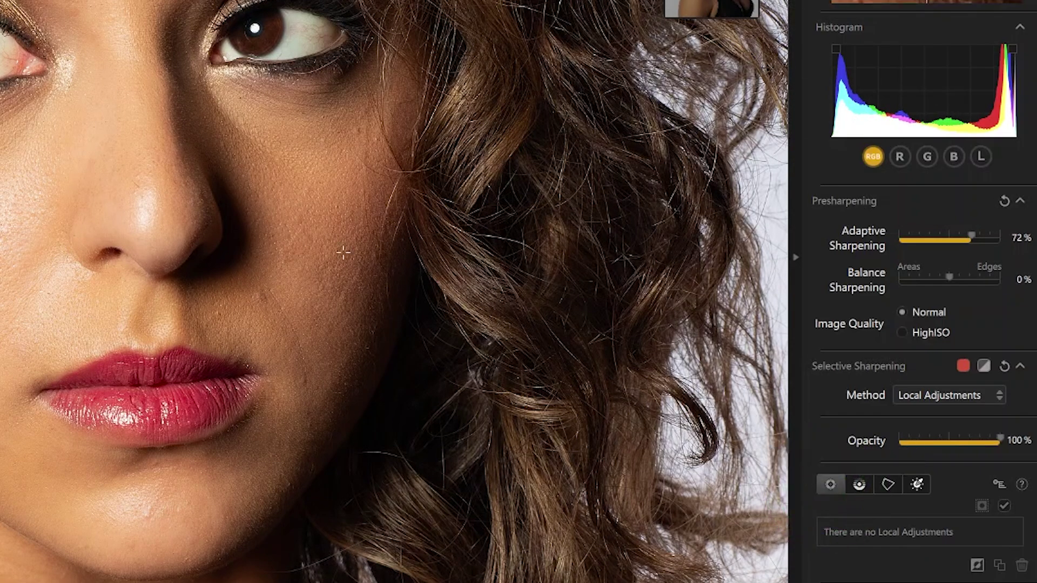
{"action": "left_click", "coordinate": [302, 201]}
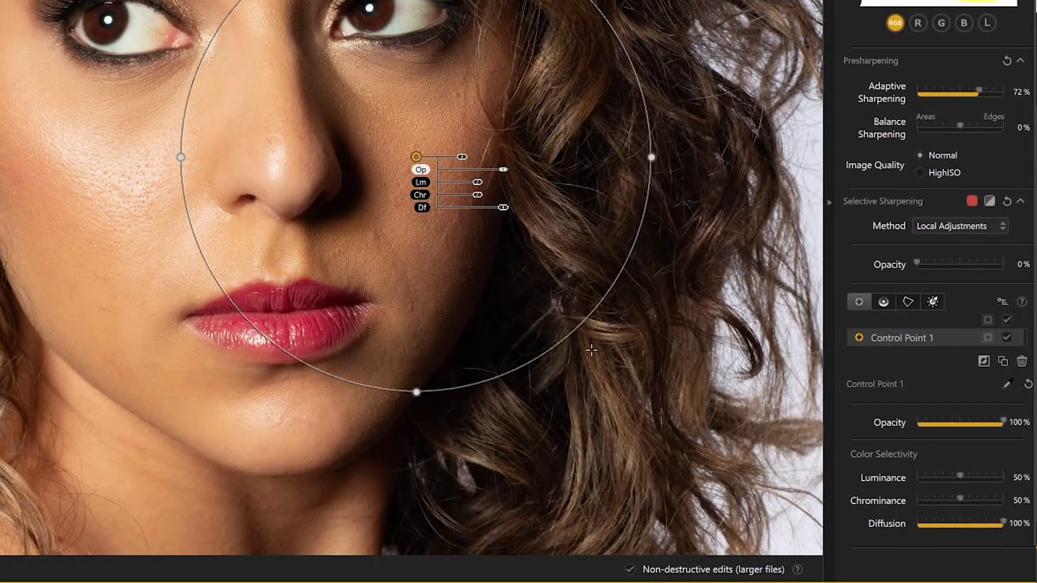
{"action": "left_click", "coordinate": [987, 338]}
{"action": "left_click_drag", "start_coordinate": [960, 500], "coordinate": [934, 501]}
{"action": "left_click_drag", "start_coordinate": [960, 478], "coordinate": [946, 499]}
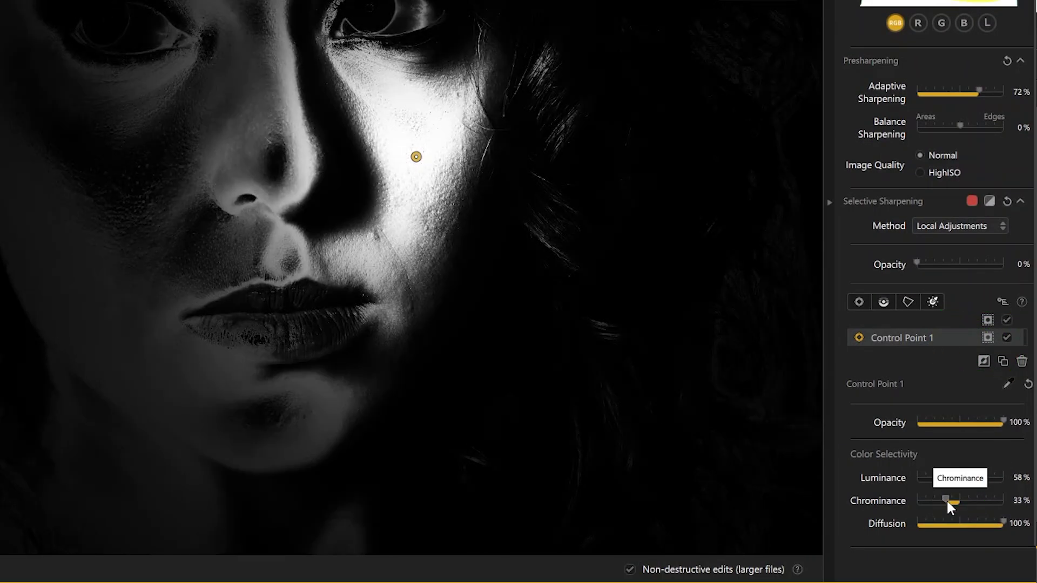
{"action": "left_click", "coordinate": [1007, 338]}
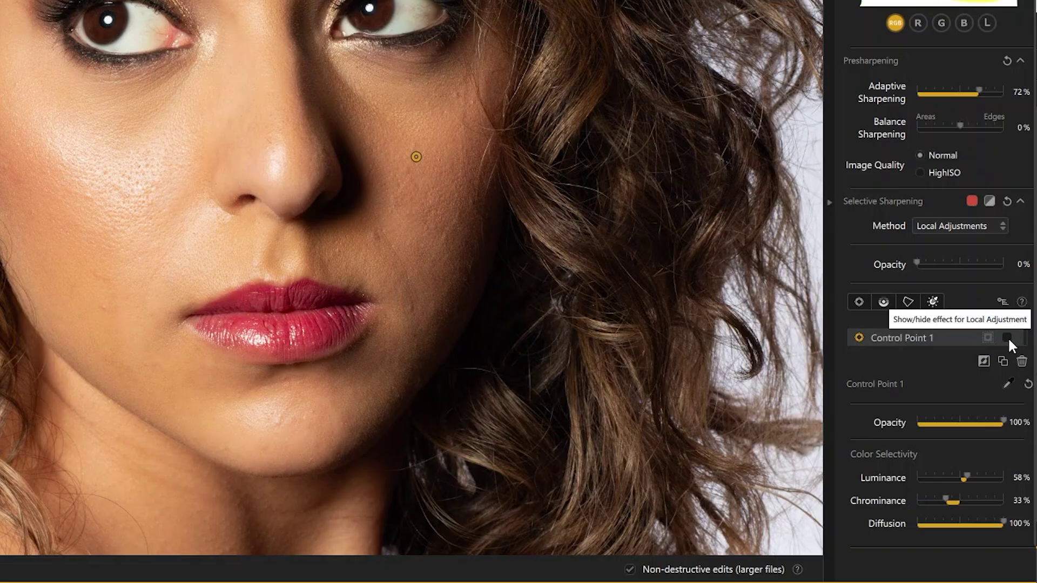
Place control points on both eyes, with the second one set to Luminance 57%, Chrominance 74% and Diffusion 41%.
{"action": "mouse_move", "coordinate": [340, 236]}
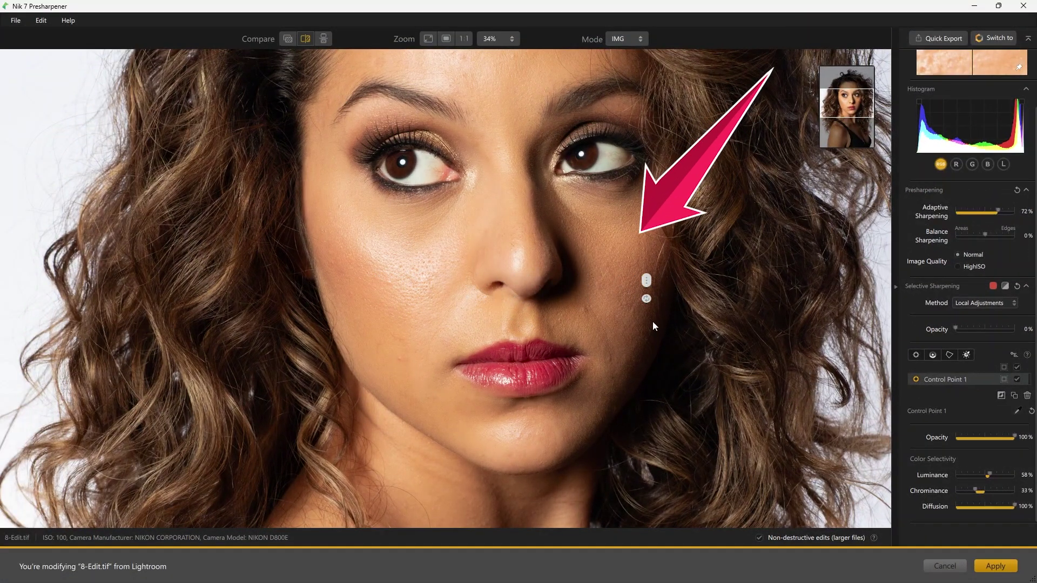
{"action": "left_click_drag", "start_coordinate": [652, 326], "coordinate": [343, 323]}
{"action": "left_click", "coordinate": [590, 157]}
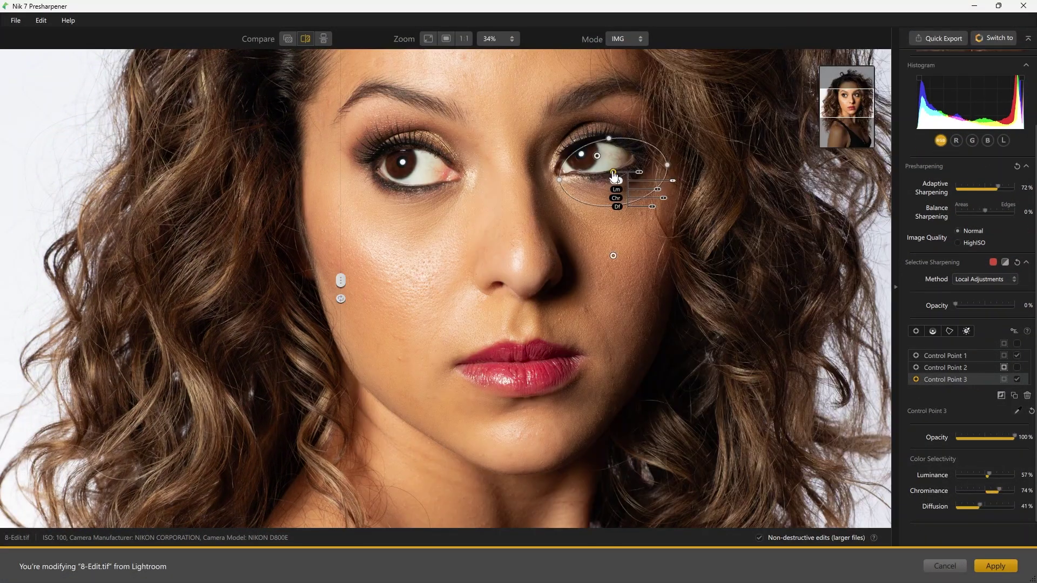
{"action": "left_click_drag", "start_coordinate": [591, 157], "coordinate": [410, 171]}
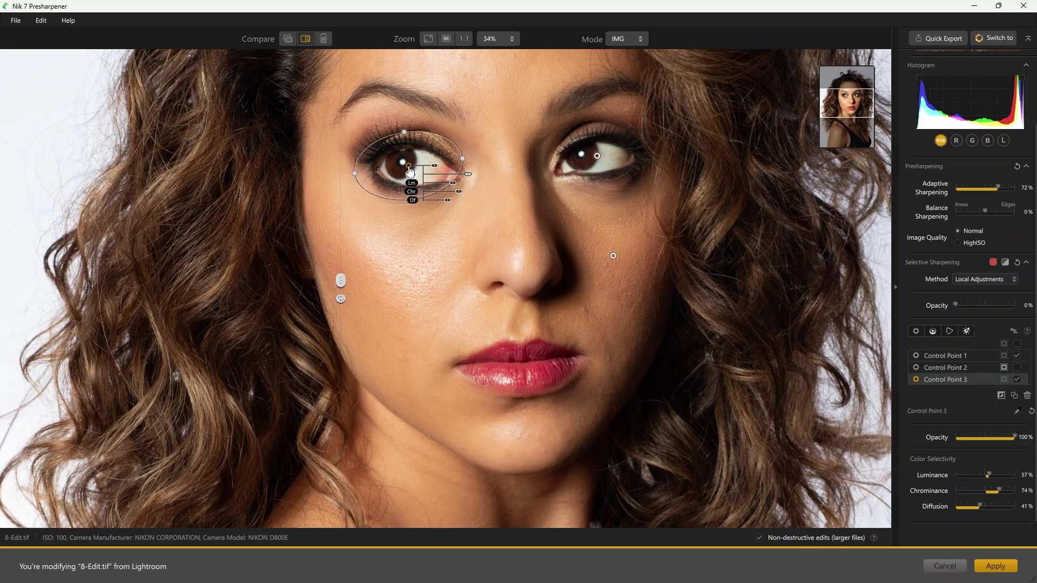
Compare the sharpened eyes and skin with the original by sweeping the before/after split across the face.
{"action": "left_click_drag", "start_coordinate": [341, 280], "coordinate": [365, 280]}
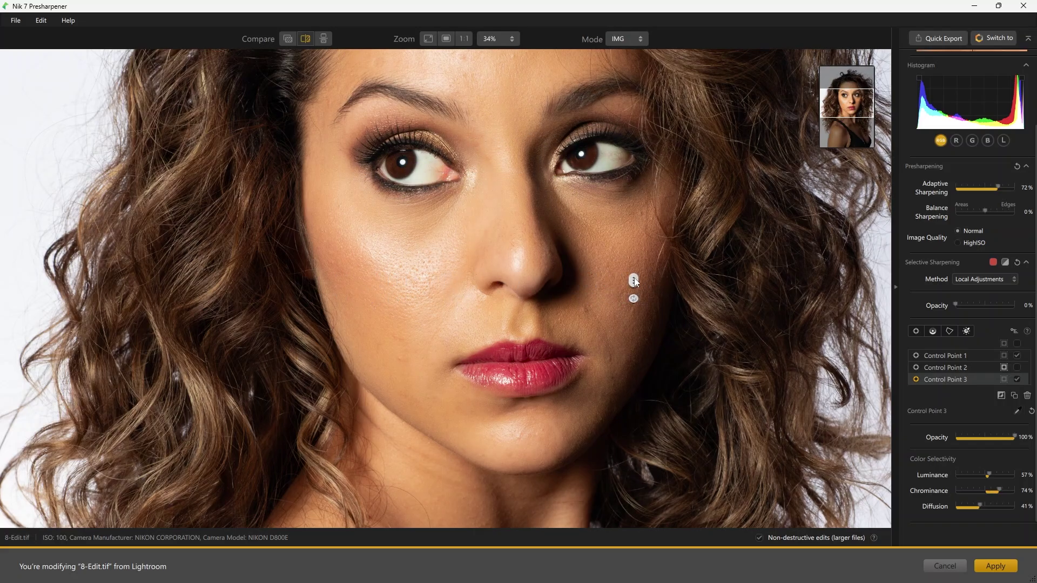
{"action": "left_click_drag", "start_coordinate": [635, 280], "coordinate": [547, 283]}
{"action": "left_click_drag", "start_coordinate": [653, 281], "coordinate": [522, 281]}
Switch the portrait to Nik 7 Color Efex and apply the Portrait preset that contains the Film Efex: Nostalgic filter.
{"action": "left_click", "coordinate": [996, 38]}
{"action": "left_click", "coordinate": [974, 57]}
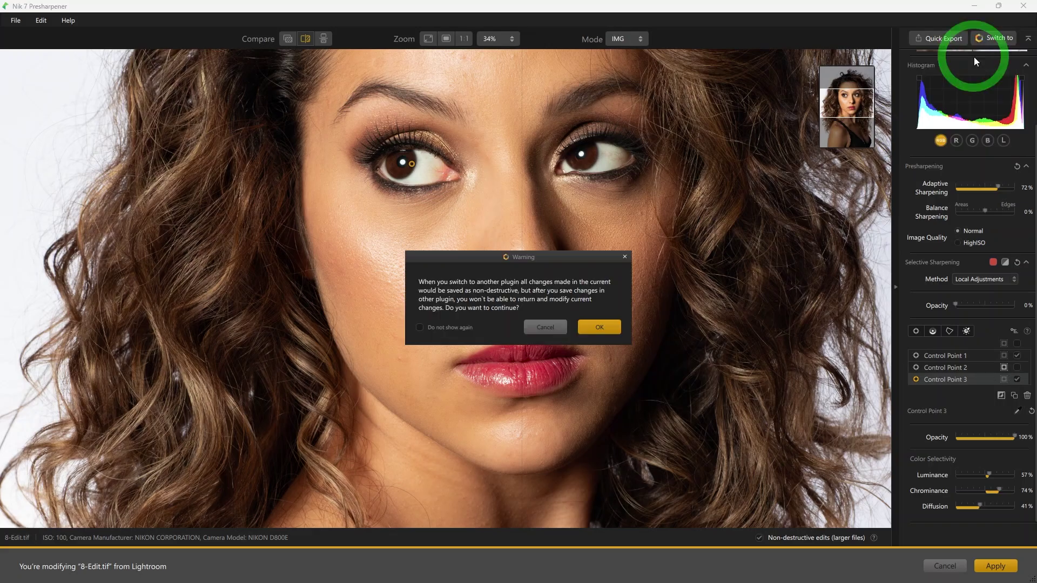
{"action": "left_click", "coordinate": [593, 326]}
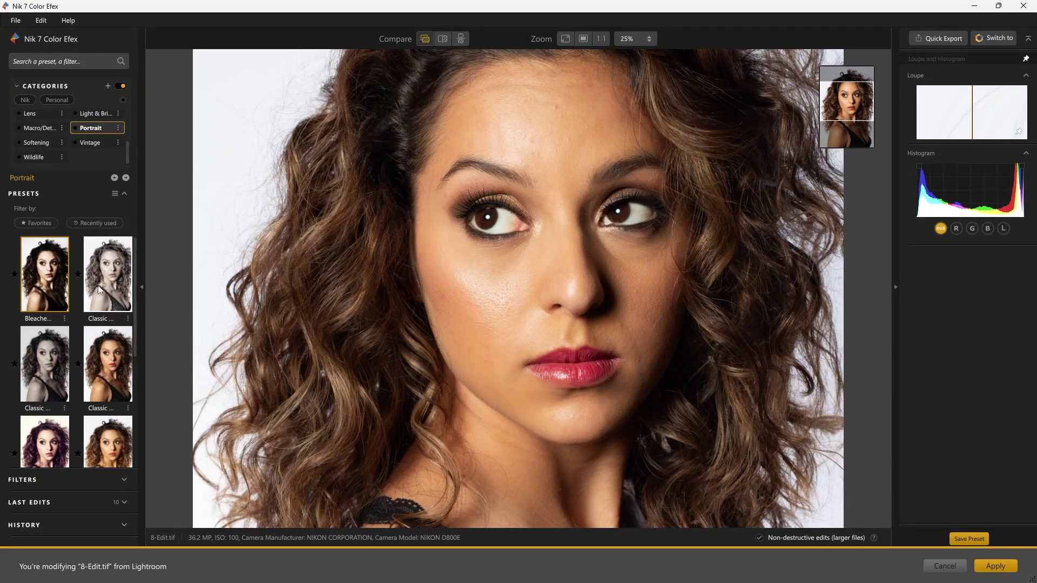
{"action": "scroll", "coordinate": [105, 354], "scroll_direction": "down", "scroll_amount": 2}
{"action": "left_click", "coordinate": [105, 354]}
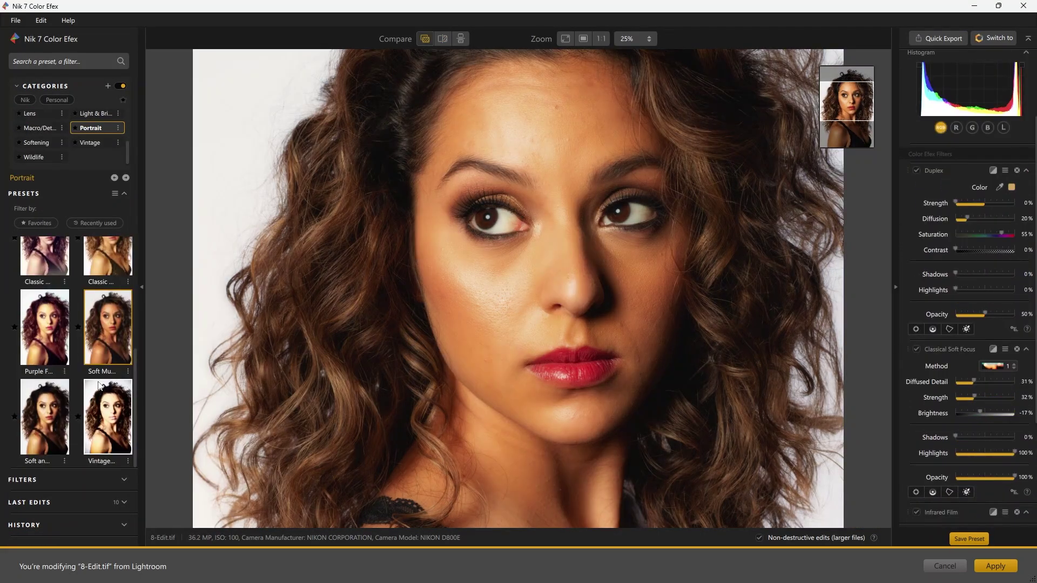
{"action": "left_click", "coordinate": [57, 337]}
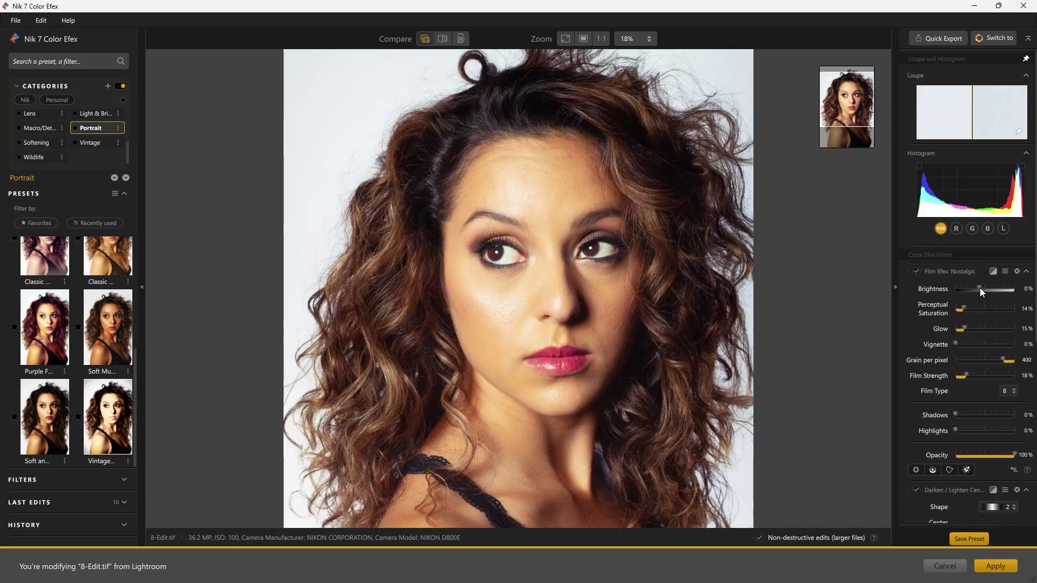
Set Film Efex: Nostalgic to Brightness -4%, Perceptual Saturation 8%, Glow 9% and Opacity 61%, and compare with the original.
{"action": "mouse_move", "coordinate": [979, 287]}
{"action": "left_mouse_down"}
{"action": "mouse_move", "coordinate": [964, 289]}
{"action": "mouse_move", "coordinate": [977, 289]}
{"action": "left_mouse_up"}
{"action": "left_click_drag", "start_coordinate": [1013, 450], "coordinate": [987, 449]}
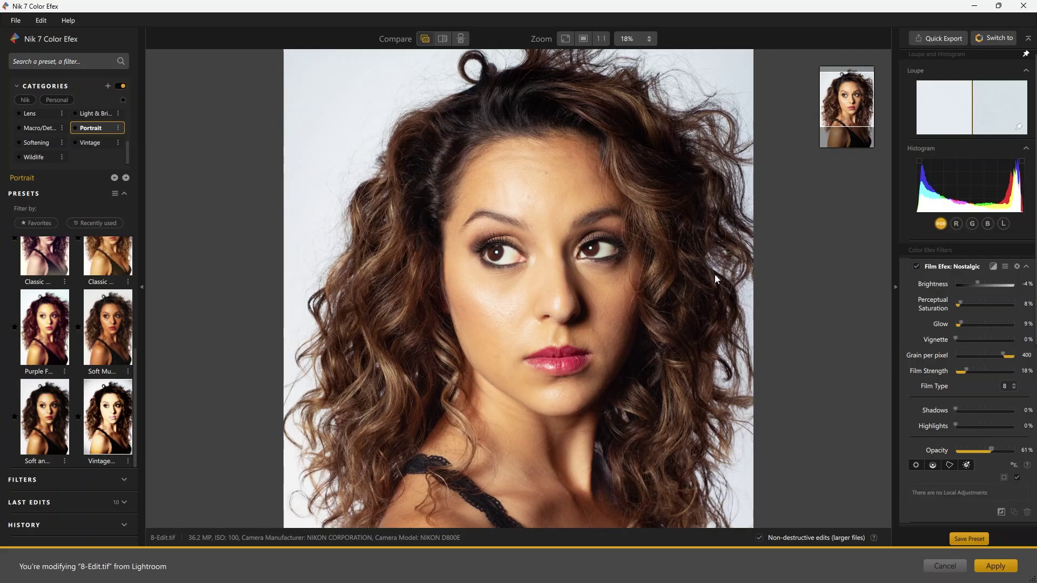
{"action": "left_click", "coordinate": [425, 38]}
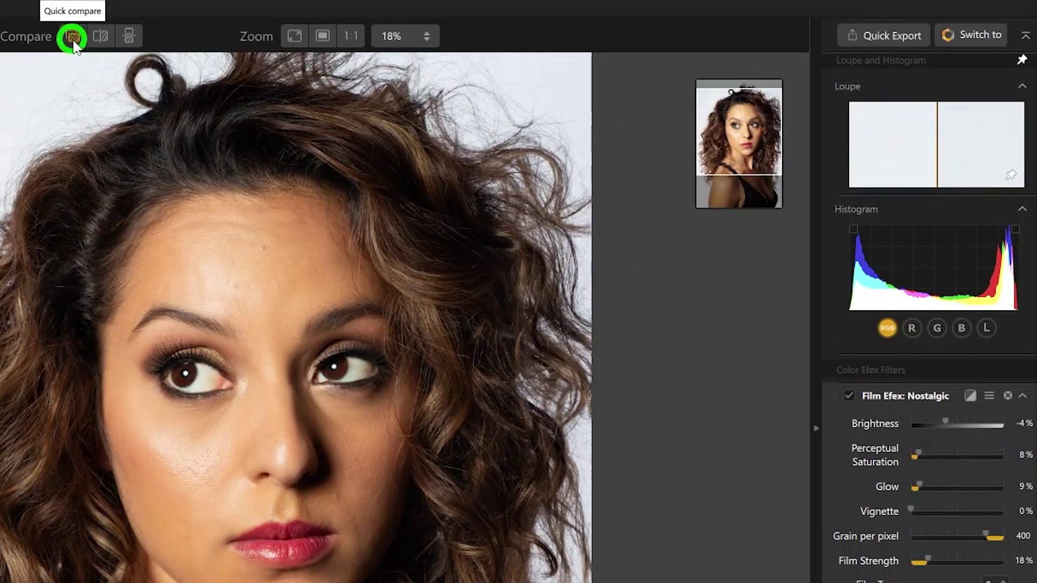
Switch the portrait to Nik 7 Sharpener Output and set the output sharpening type to Inkjet.
{"action": "left_click", "coordinate": [973, 40]}
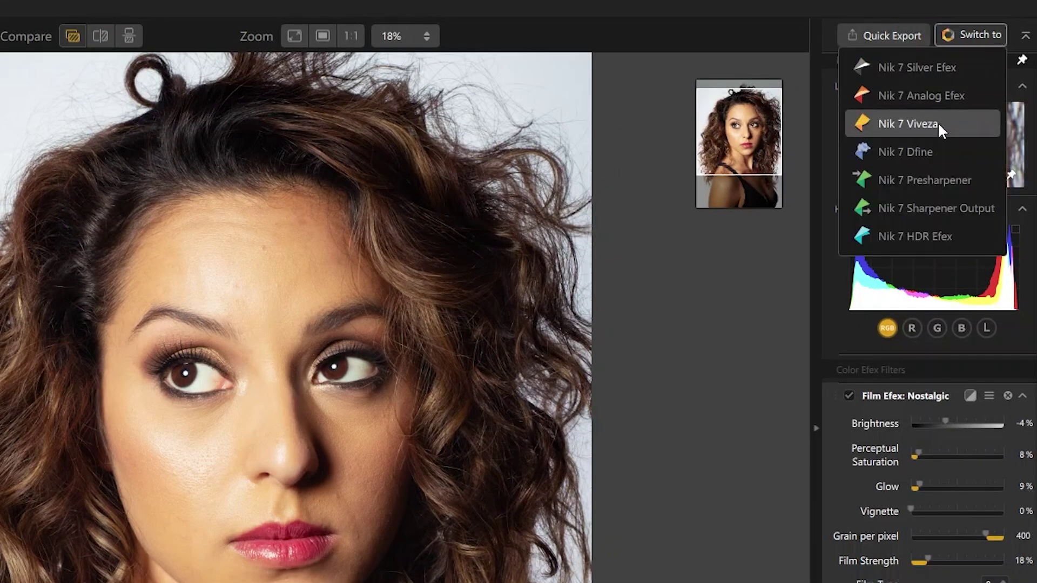
{"action": "left_click", "coordinate": [930, 206]}
{"action": "left_click", "coordinate": [349, 491]}
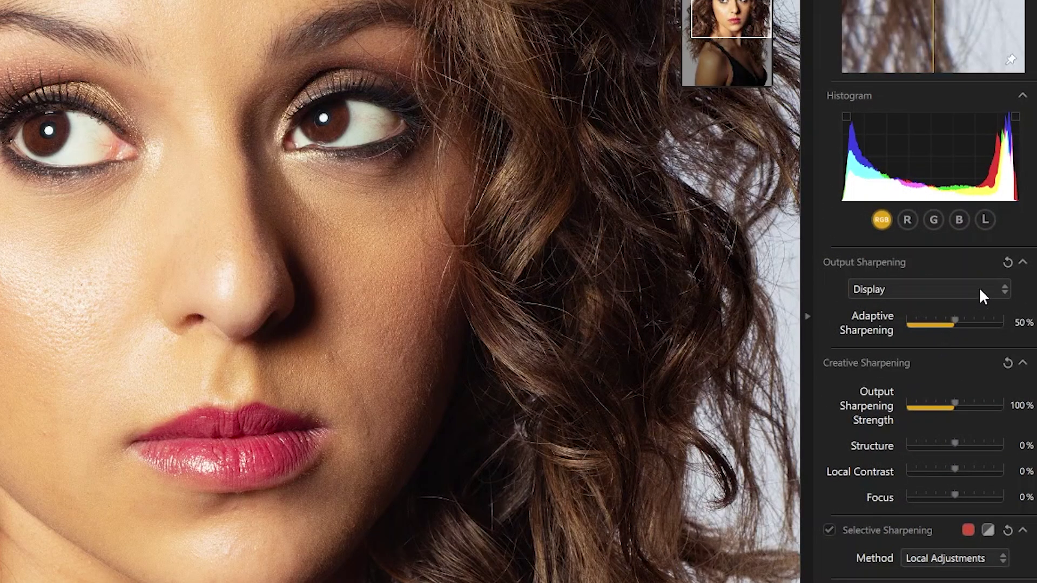
{"action": "left_click", "coordinate": [978, 289]}
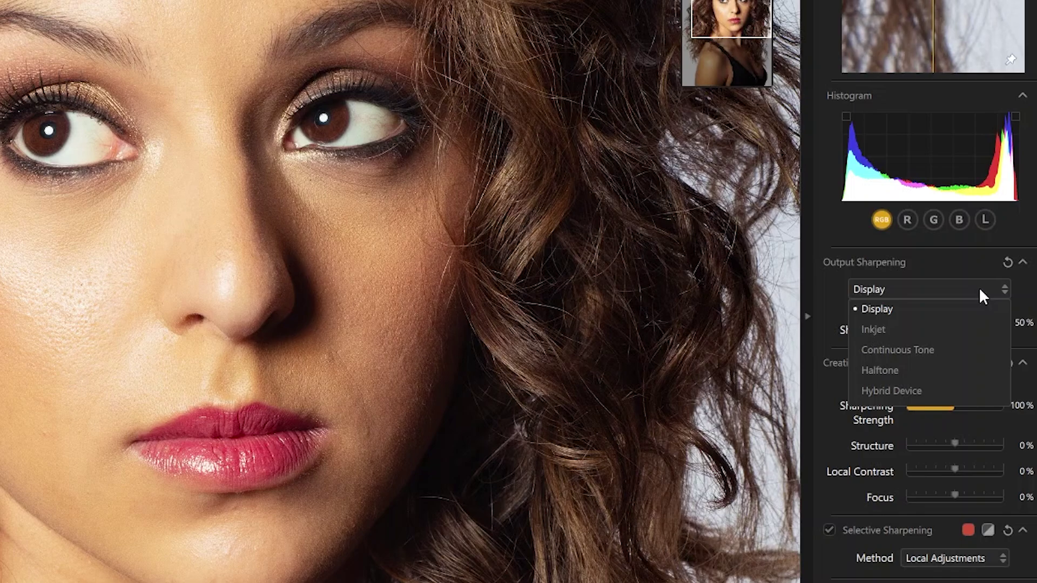
{"action": "left_click", "coordinate": [874, 330]}
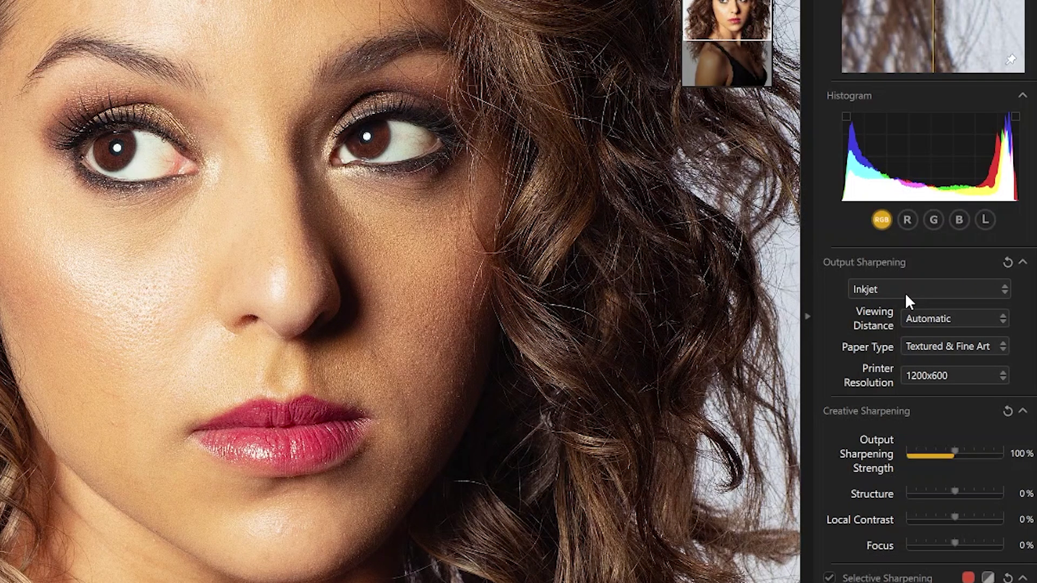
Try the Continuous Tone and Halftone output sharpening types, and return to Inkjet.
{"action": "left_click", "coordinate": [905, 293]}
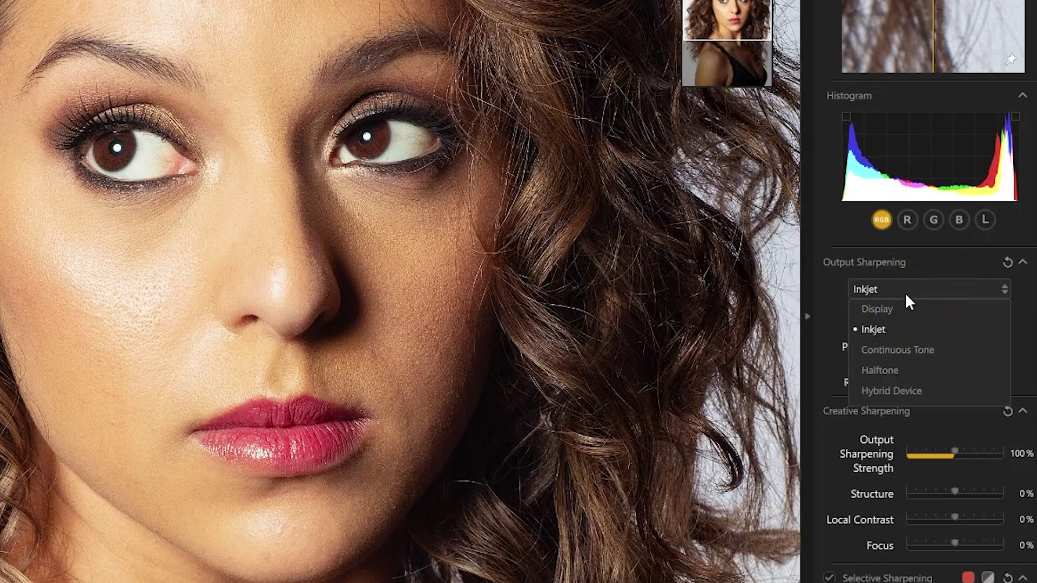
{"action": "left_click", "coordinate": [906, 349]}
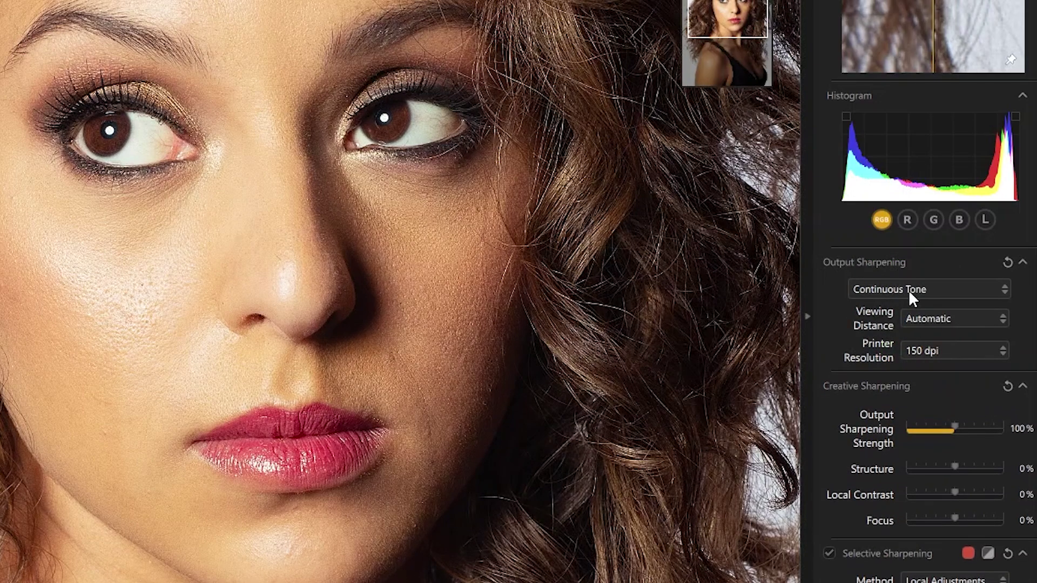
{"action": "left_click", "coordinate": [908, 290]}
{"action": "left_click", "coordinate": [906, 326]}
{"action": "left_click", "coordinate": [905, 293]}
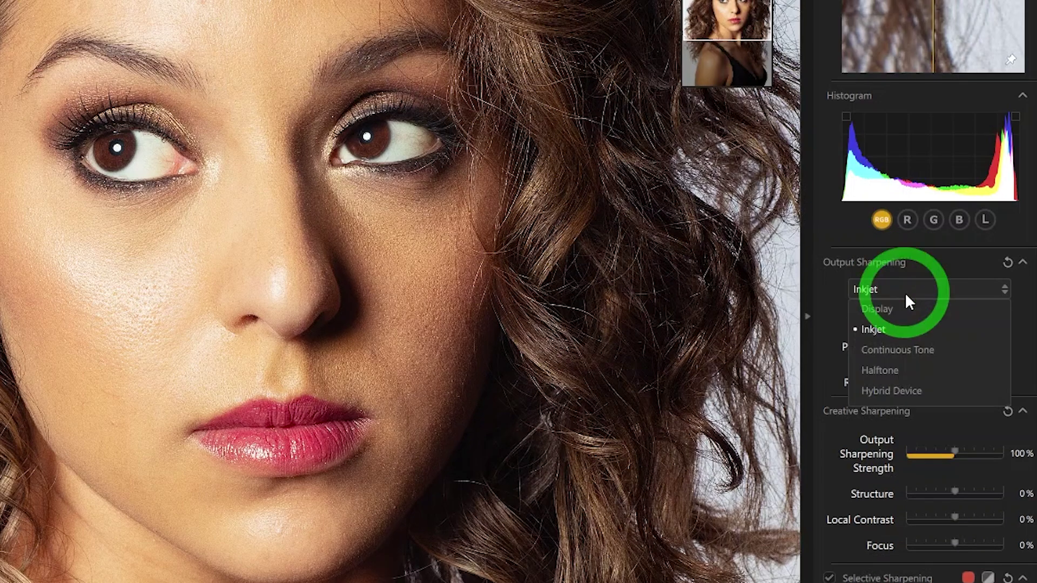
{"action": "left_click", "coordinate": [906, 349]}
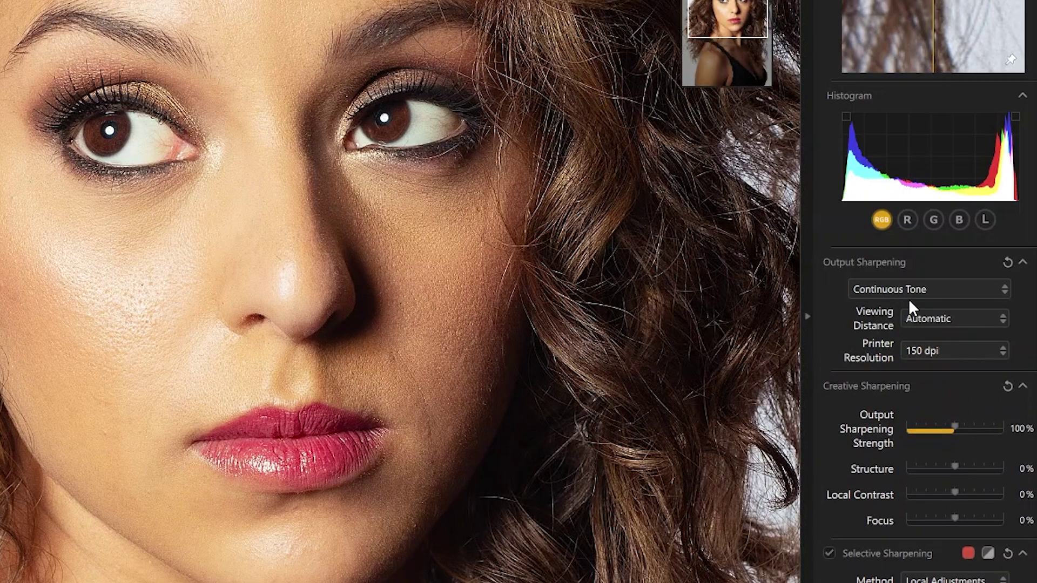
{"action": "left_click", "coordinate": [908, 290]}
{"action": "left_click", "coordinate": [903, 371]}
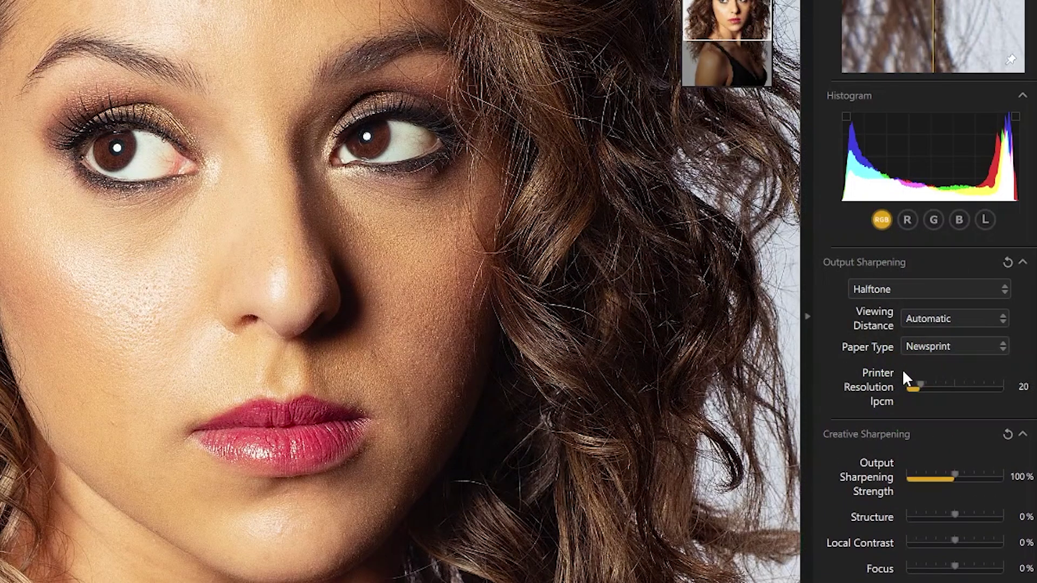
{"action": "left_click", "coordinate": [909, 293]}
{"action": "left_click", "coordinate": [898, 325]}
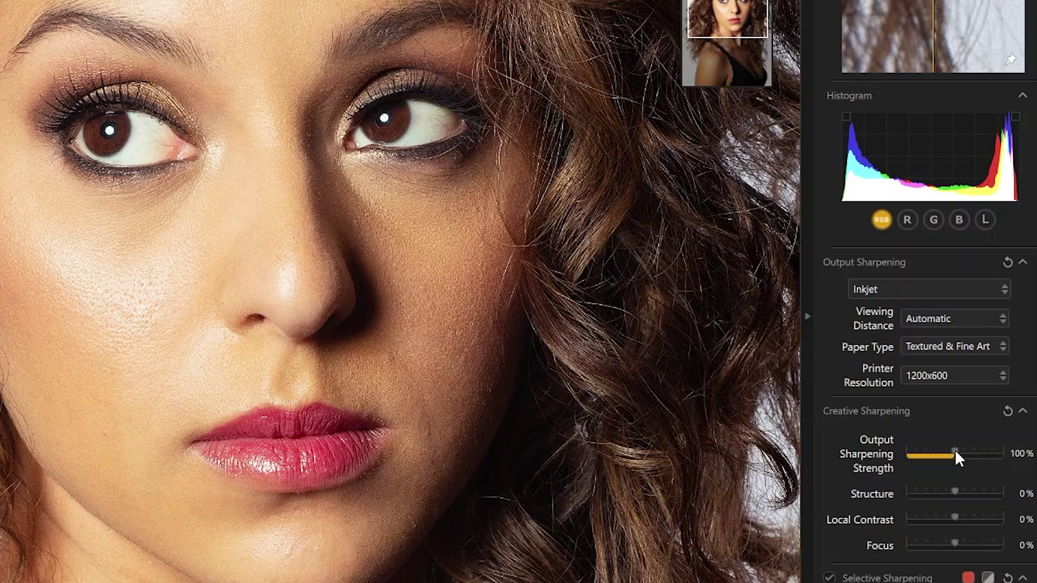
Set Output Sharpening Strength to 56%, Structure to -36% and Local Contrast to 18%, with Textured & Fine Art paper at 2400x600 printer resolution.
{"action": "mouse_move", "coordinate": [953, 455]}
{"action": "left_mouse_down"}
{"action": "mouse_move", "coordinate": [924, 455]}
{"action": "mouse_move", "coordinate": [969, 455]}
{"action": "mouse_move", "coordinate": [934, 455]}
{"action": "left_mouse_up"}
{"action": "left_click_drag", "start_coordinate": [955, 491], "coordinate": [964, 517]}
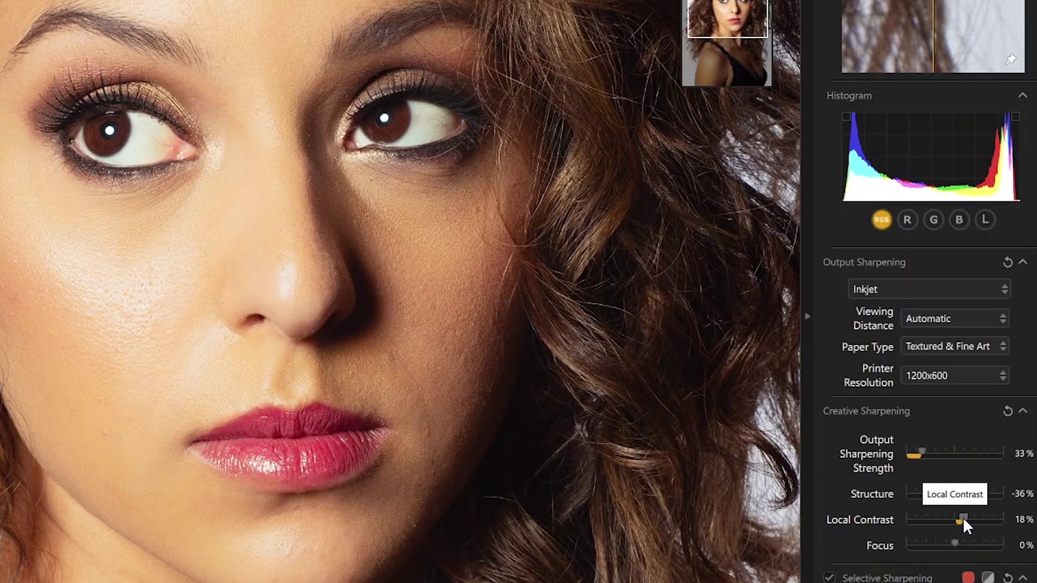
{"action": "left_click", "coordinate": [961, 349]}
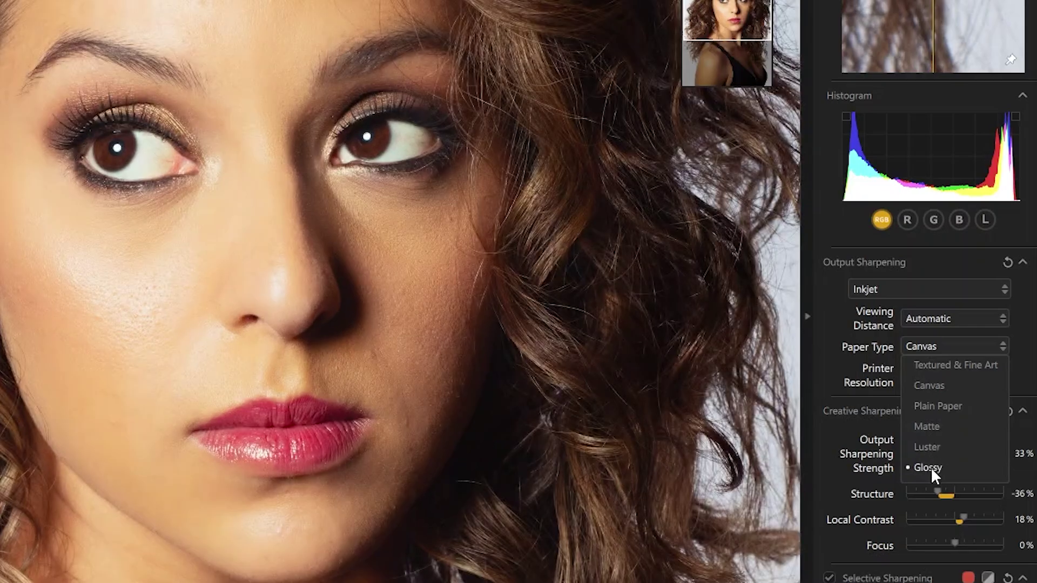
{"action": "left_click", "coordinate": [955, 365]}
{"action": "left_click", "coordinate": [953, 376]}
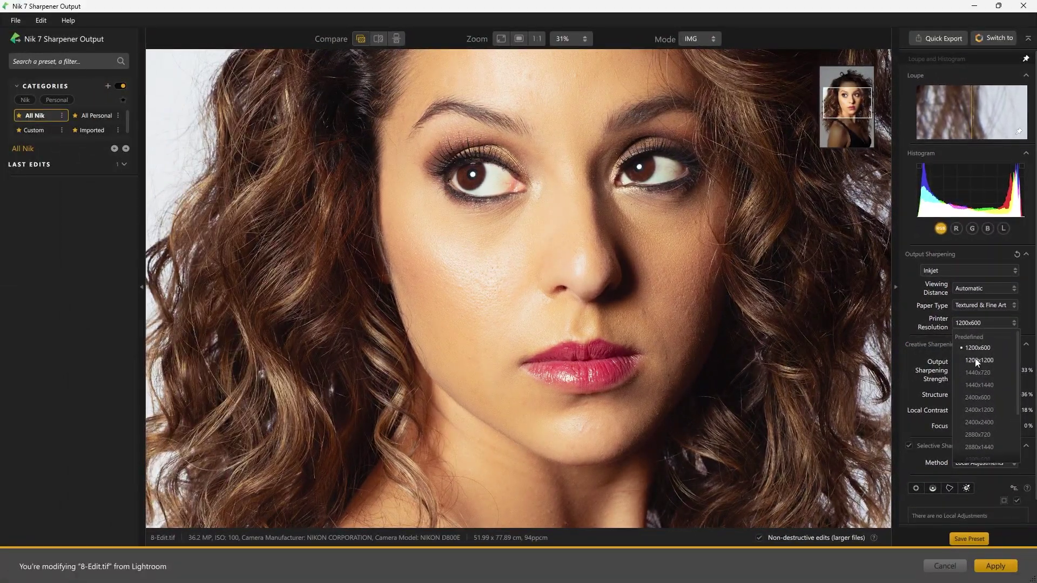
{"action": "left_click", "coordinate": [978, 397]}
Save the sharpening settings as a custom preset named "Textured p" and show it in the Custom category.
{"action": "left_click", "coordinate": [971, 535]}
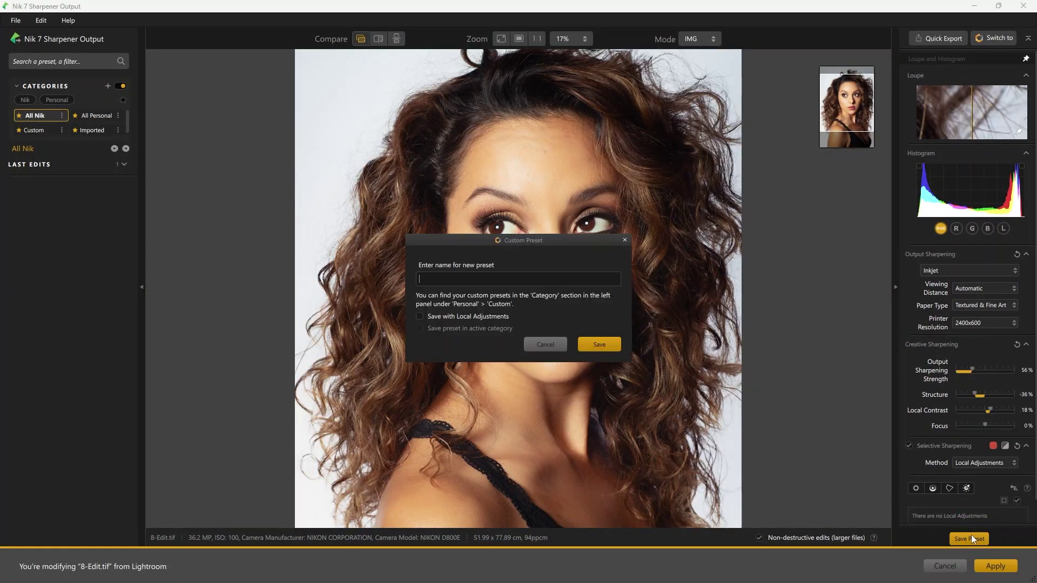
{"action": "type", "text": "Textured p"}
{"action": "left_click", "coordinate": [607, 348]}
{"action": "left_click", "coordinate": [44, 128]}
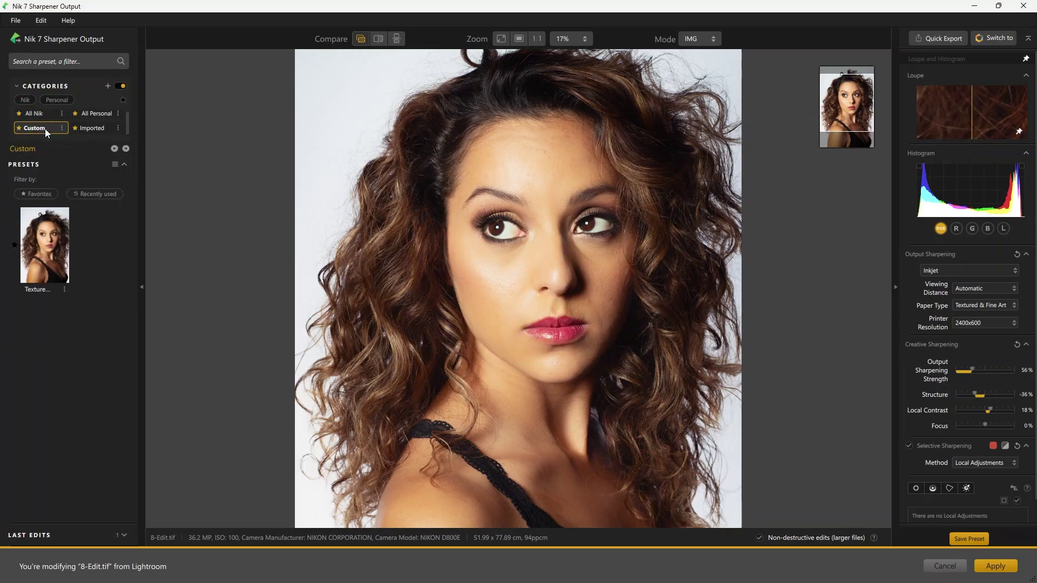